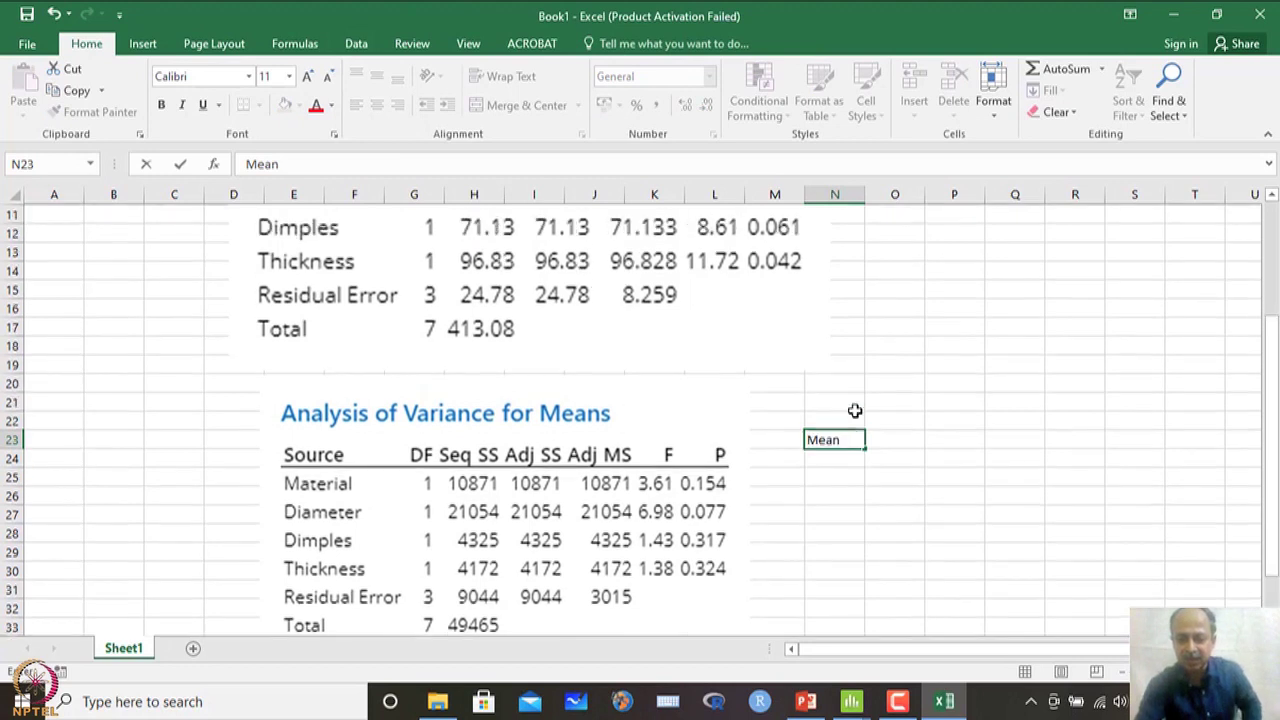
- Finish entering the label Mean in cell N23 beside the Analysis of Variance for Means table
left_click(808, 521)
scroll(800, 525, "down", 1)
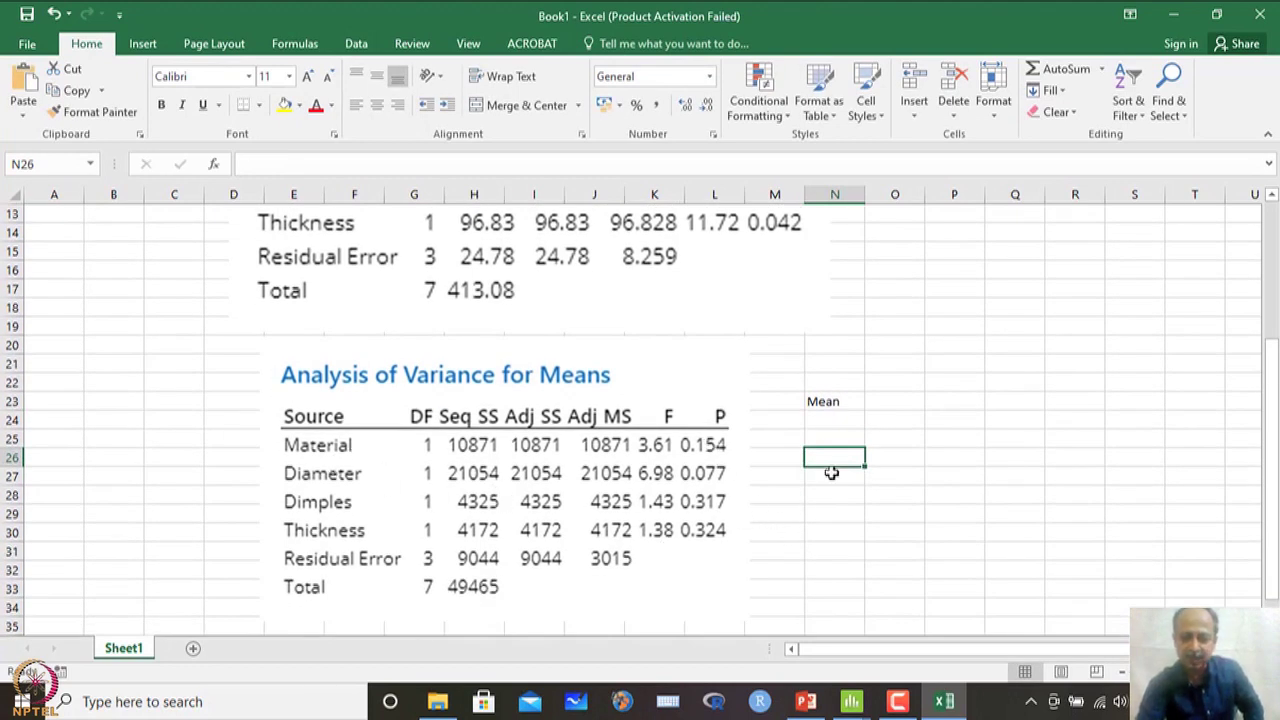
- Examine the variance tables for SN ratios and Means, comparing each factor's P values with the Sigma and Mean labels
scroll(844, 459, "up", 3)
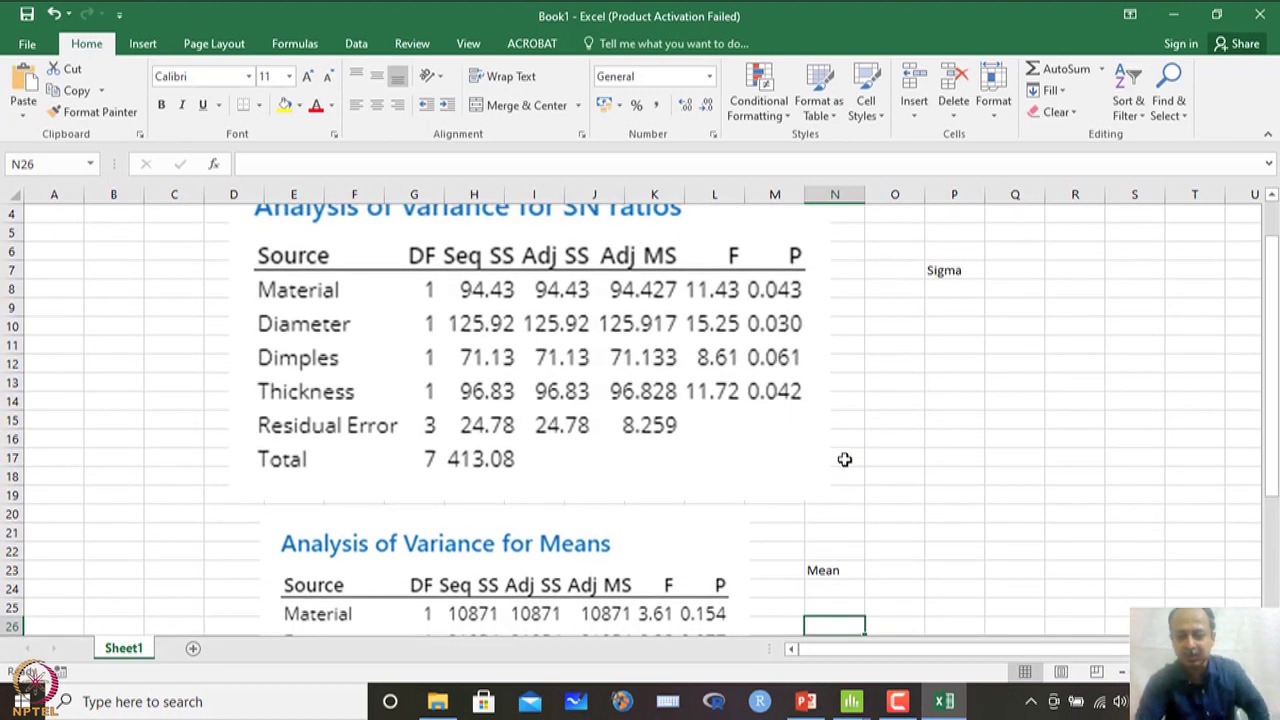
scroll(844, 459, "down", 2)
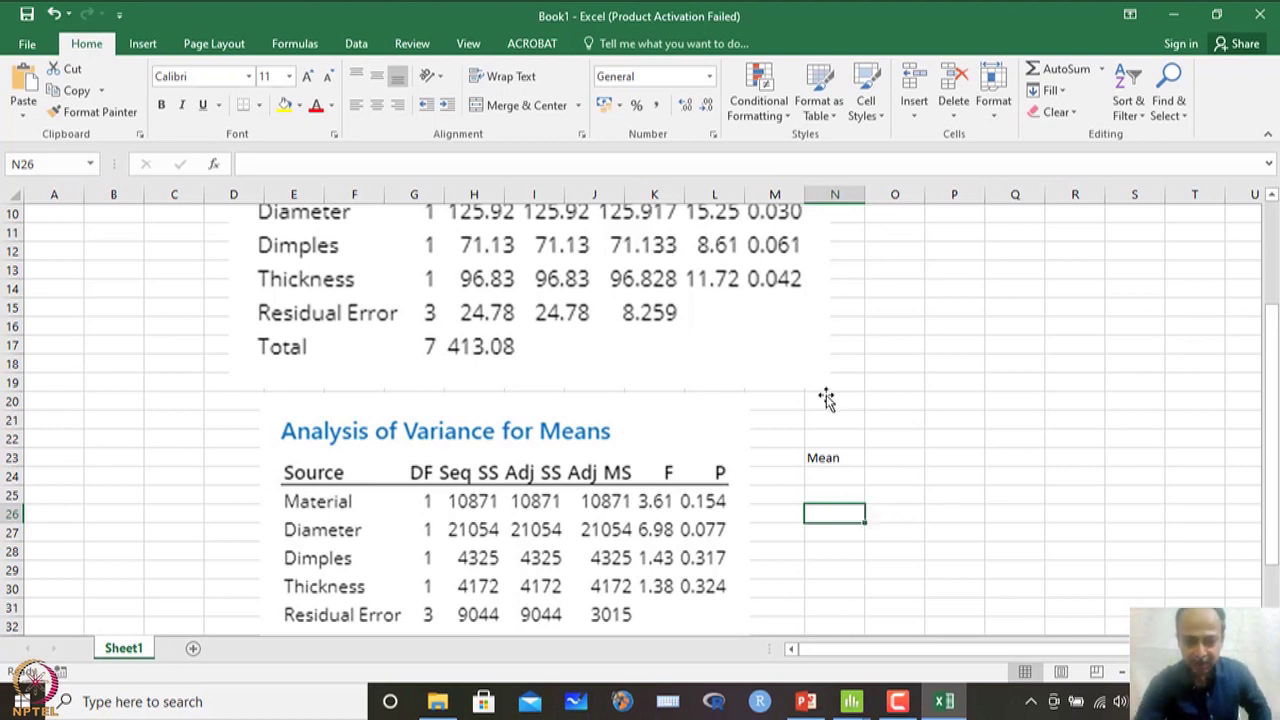
scroll(866, 554, "up", 1)
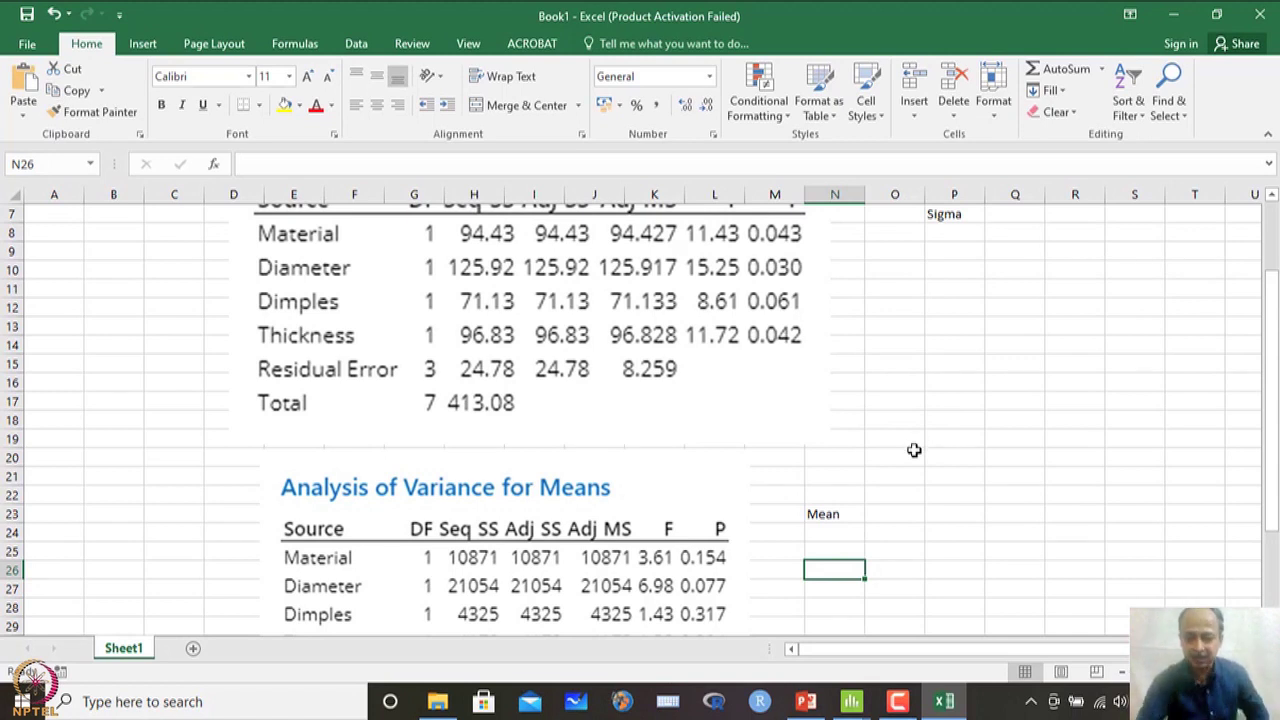
scroll(889, 447, "up", 1)
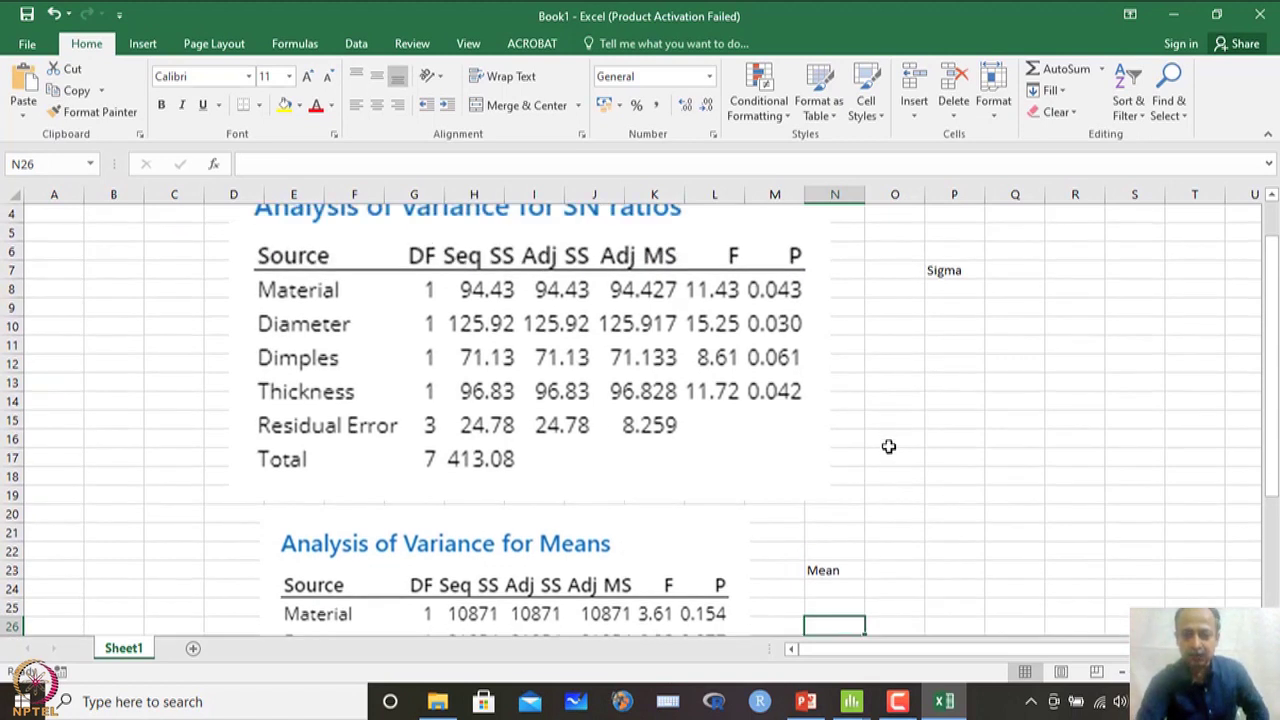
left_click(944, 272)
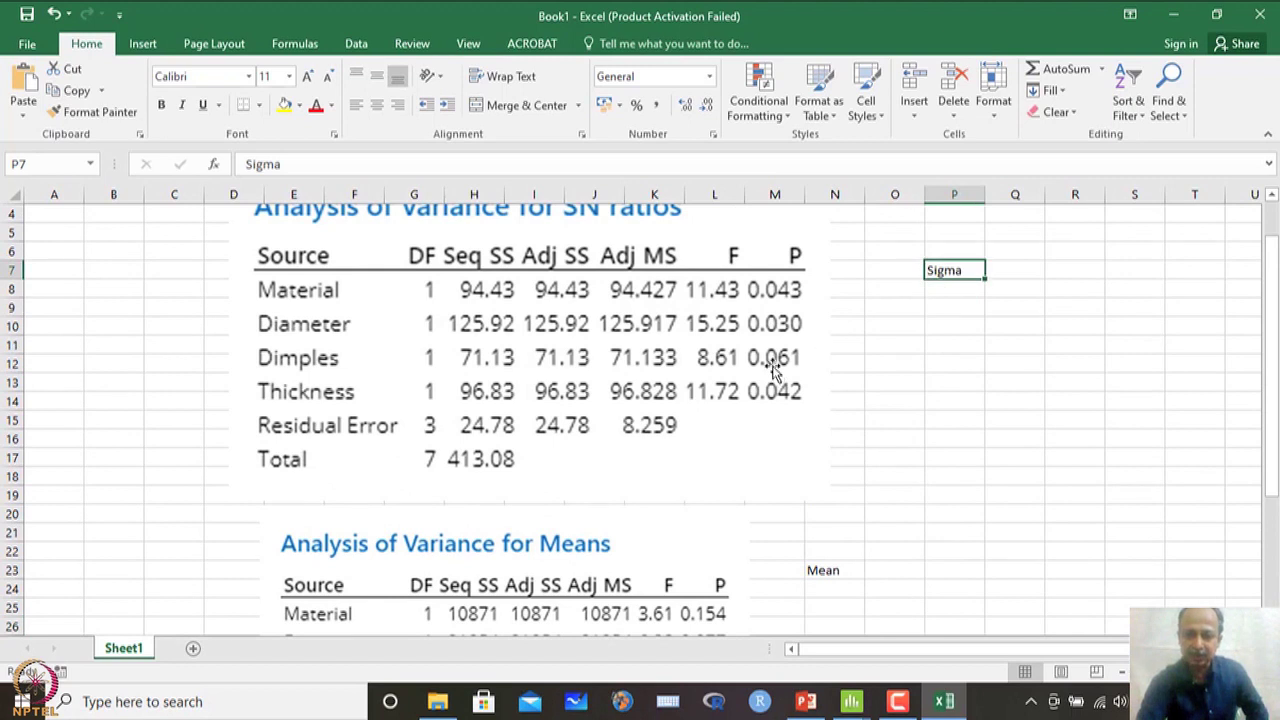
left_click(820, 375)
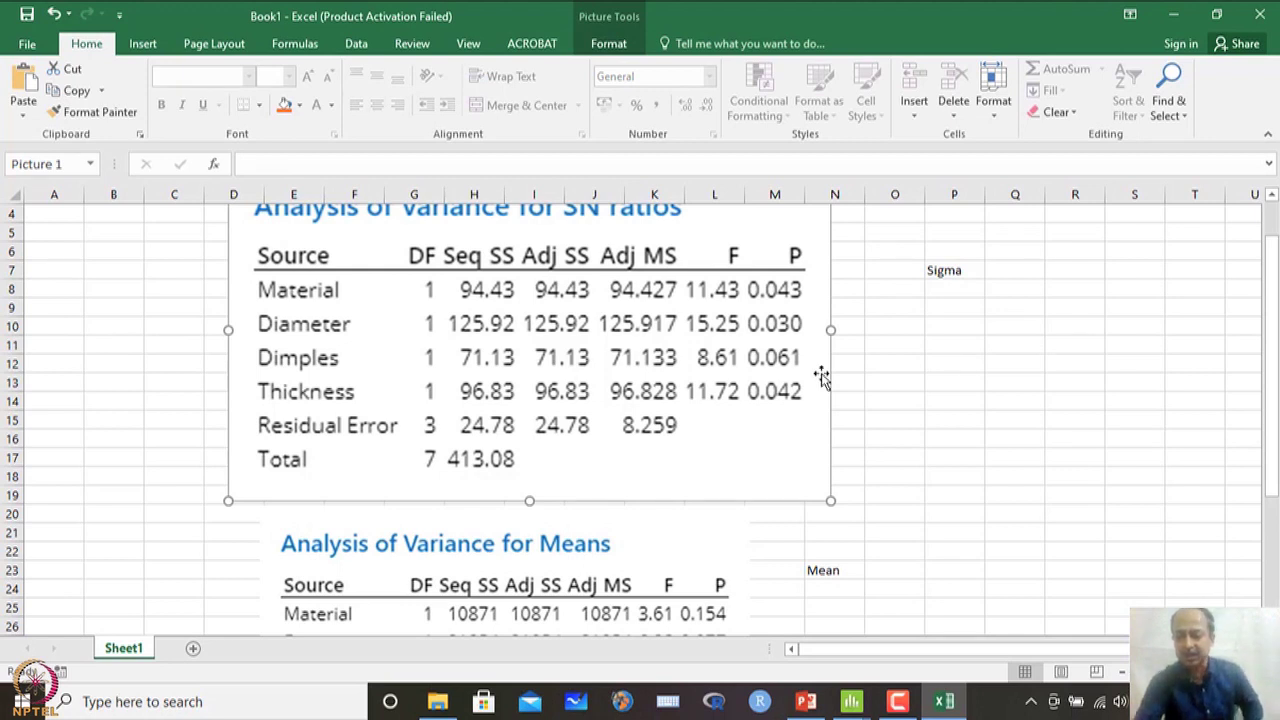
left_click(945, 278)
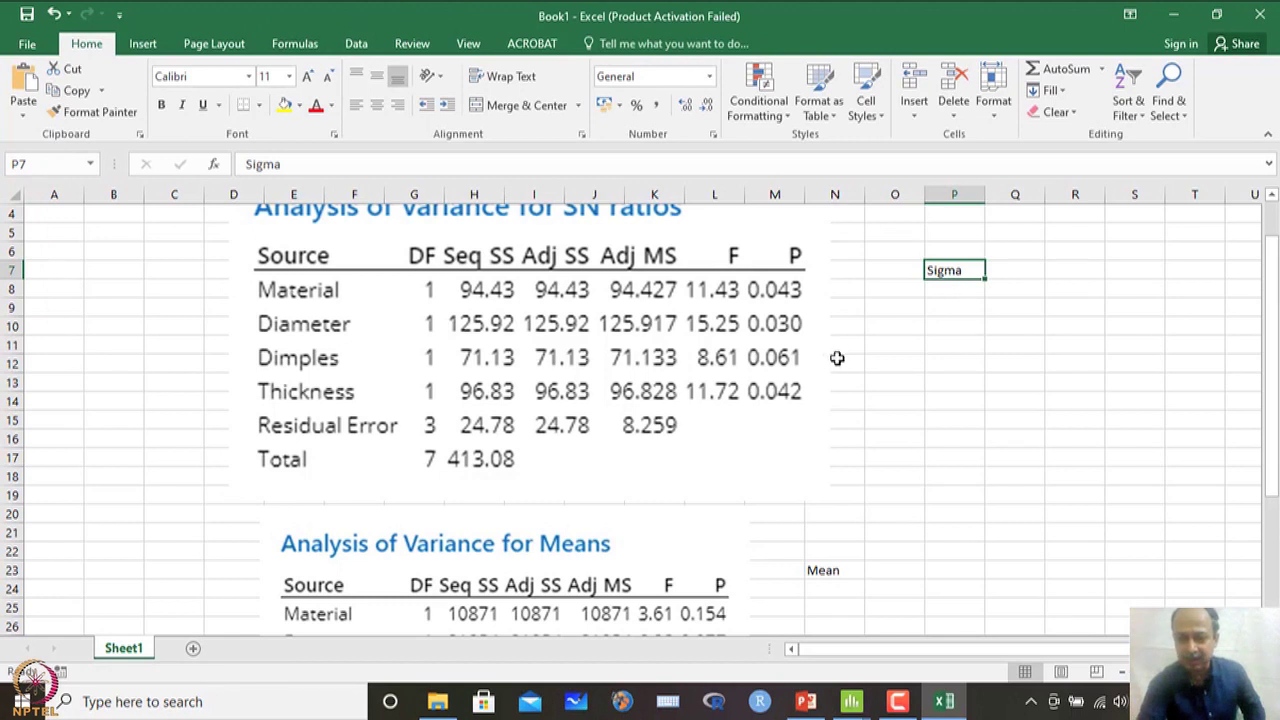
left_click(634, 356)
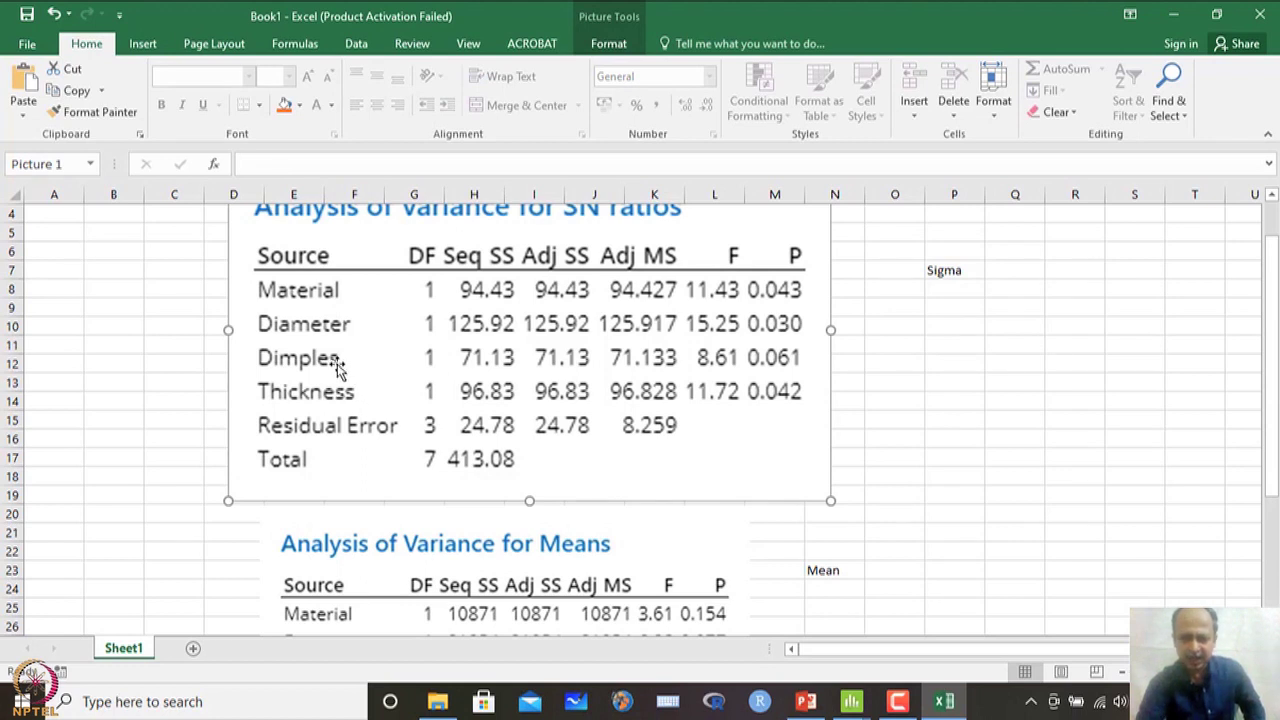
- Switch to the Minitab window that holds the GolfBall Example MINITAB.mwx worksheet and its Taguchi analysis
left_click(853, 701)
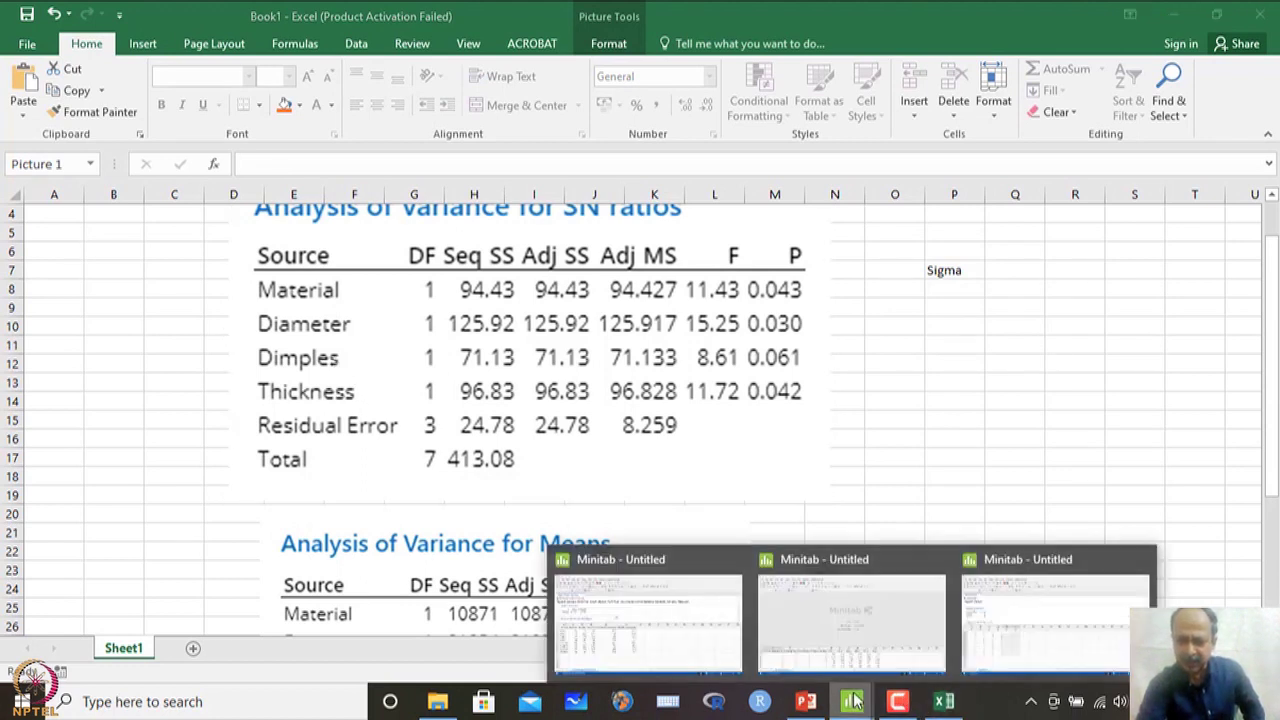
left_click(864, 645)
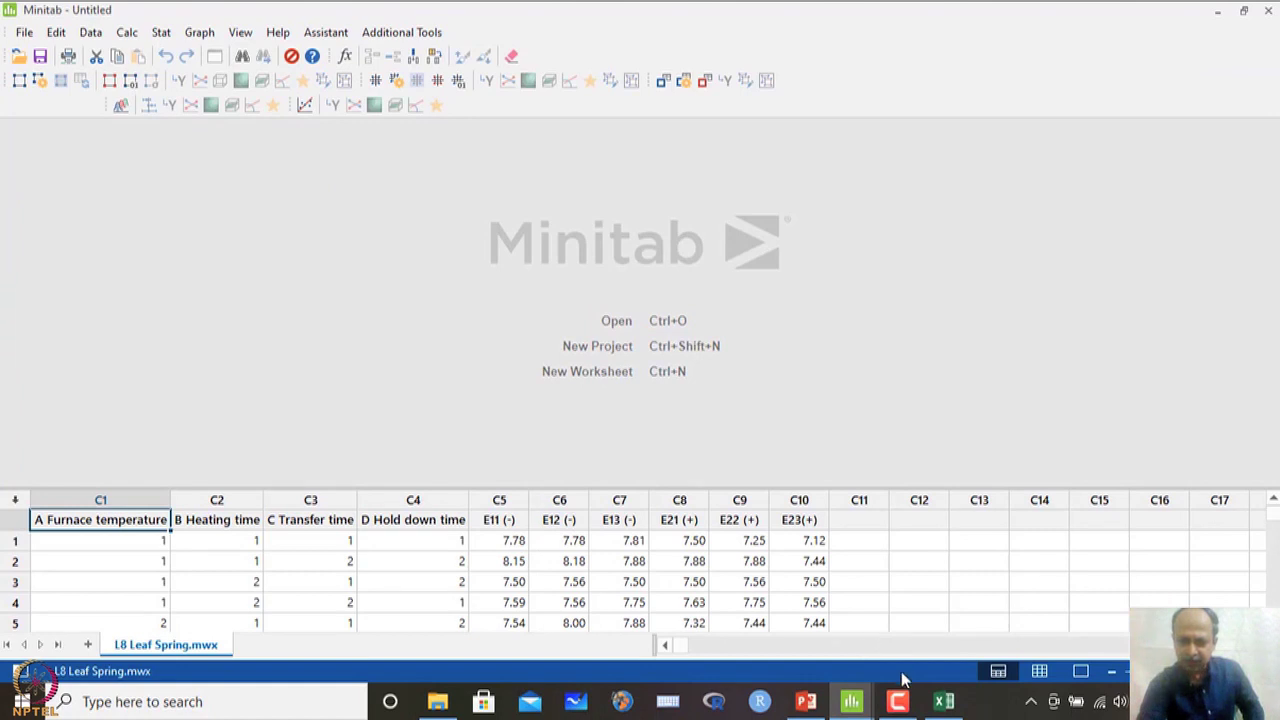
mouse_move(851, 701)
left_click(970, 630)
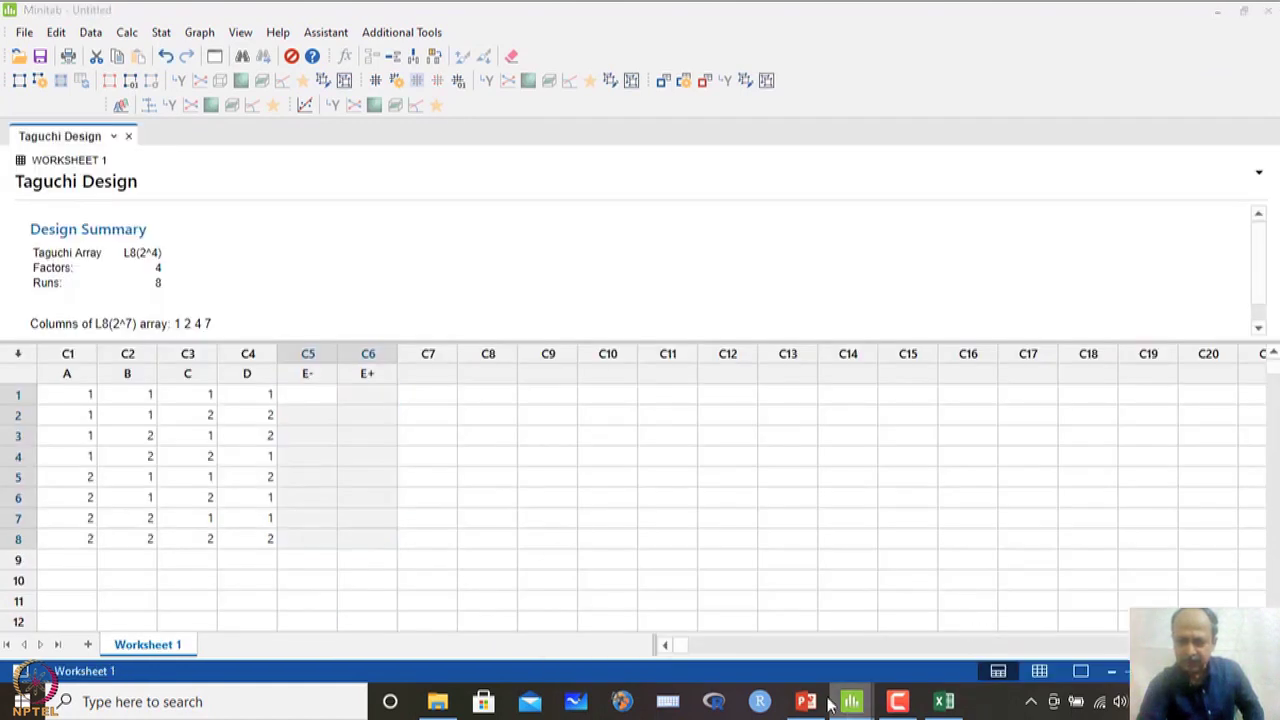
left_click(694, 614)
- Open the Main Effects Plot for SN ratios enlarged, examine the best level of each factor, and close it
scroll(540, 285, "down", 2)
scroll(540, 285, "up", 5)
scroll(540, 283, "down", 10)
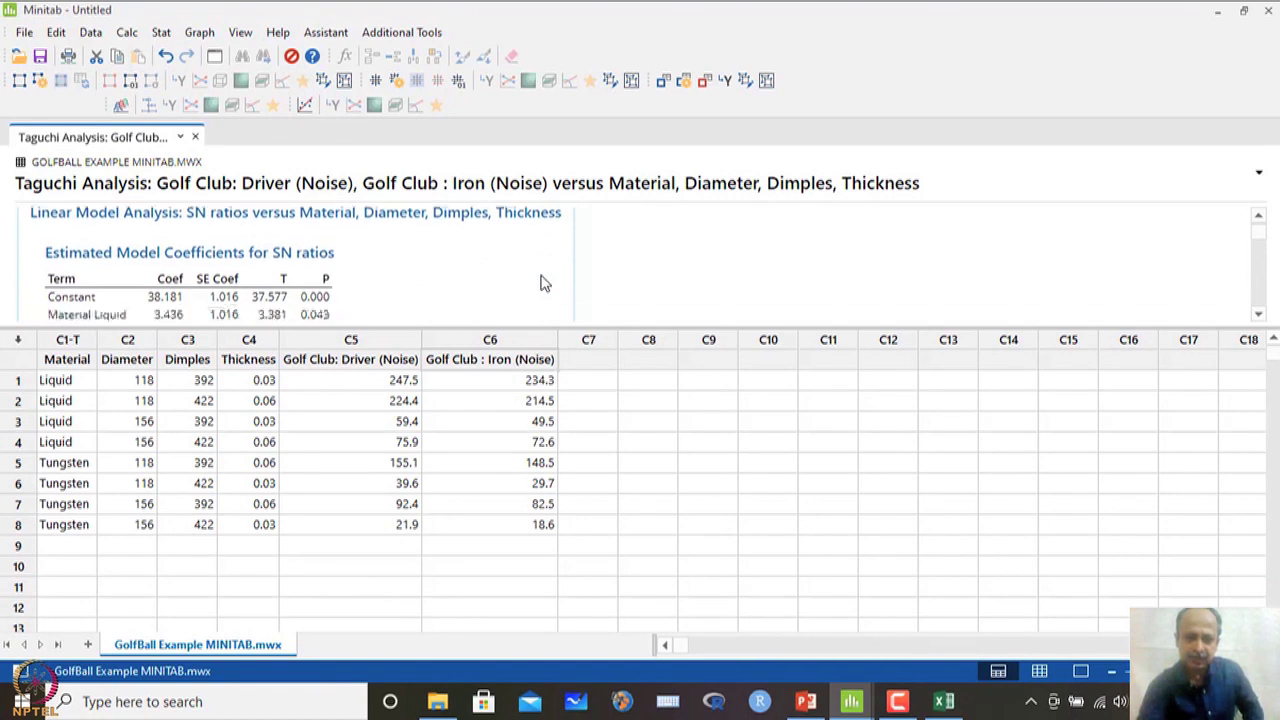
scroll(540, 283, "down", 1)
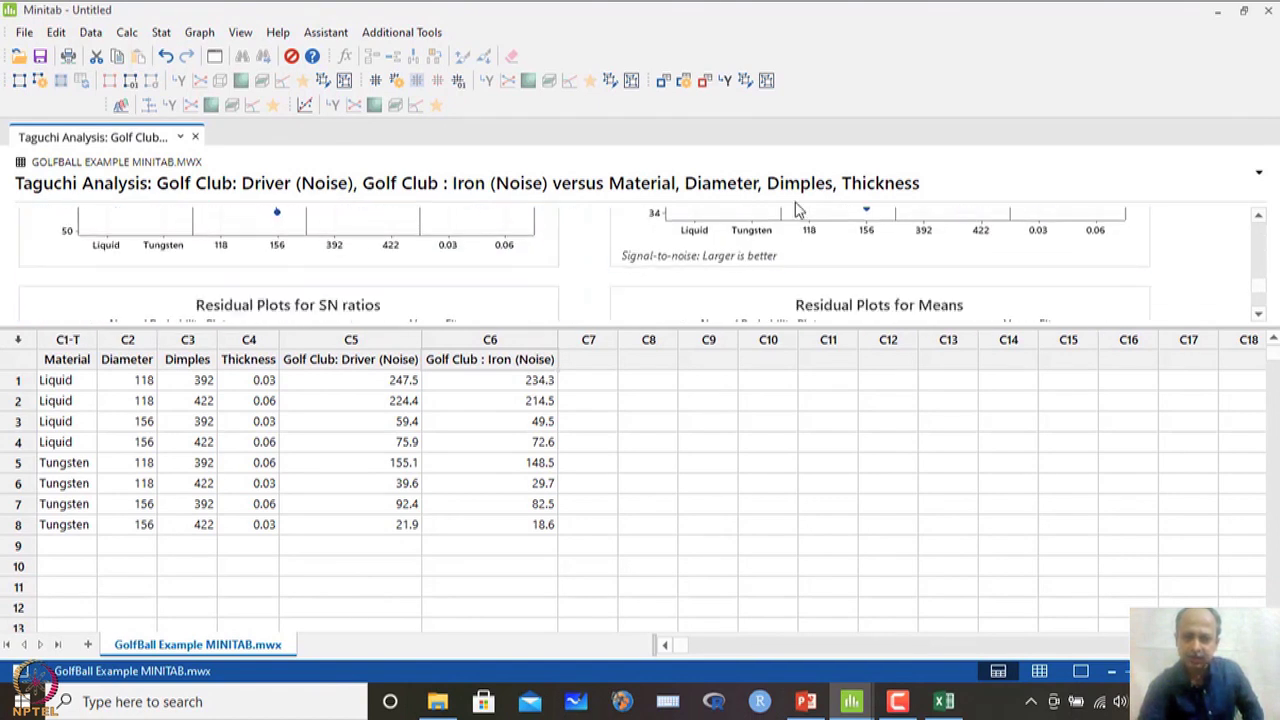
double_click(795, 215)
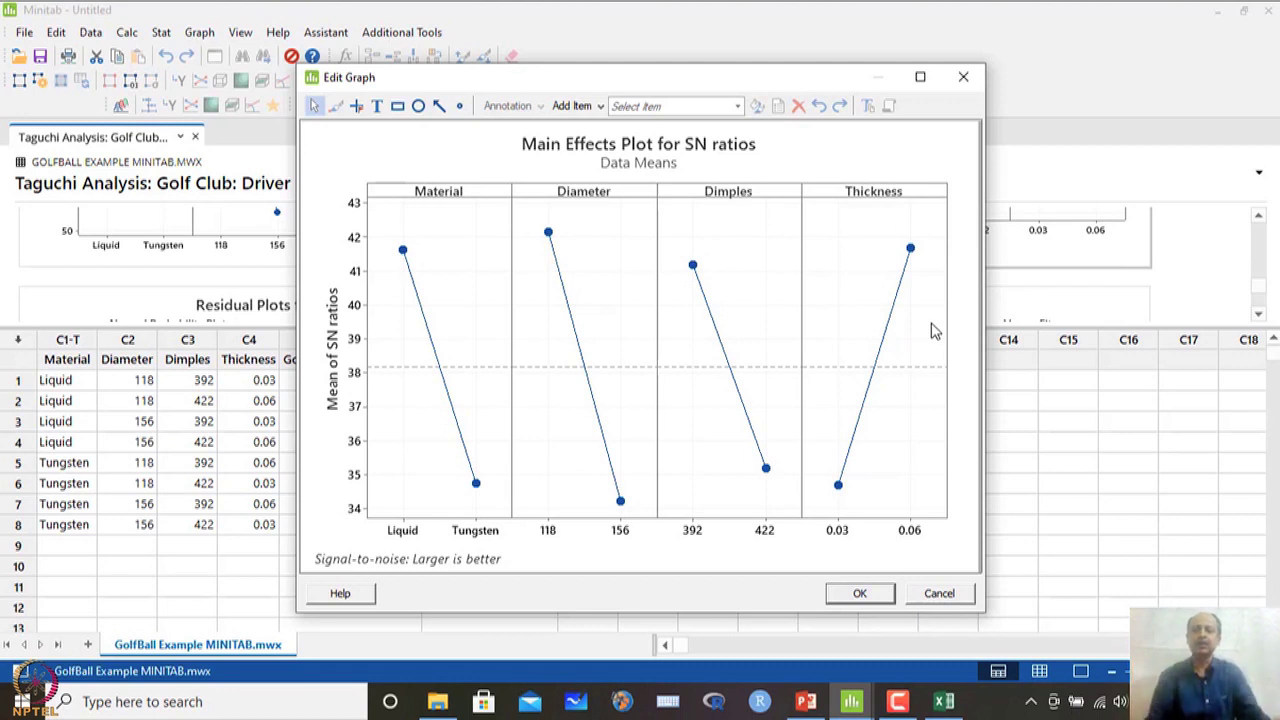
left_click(964, 78)
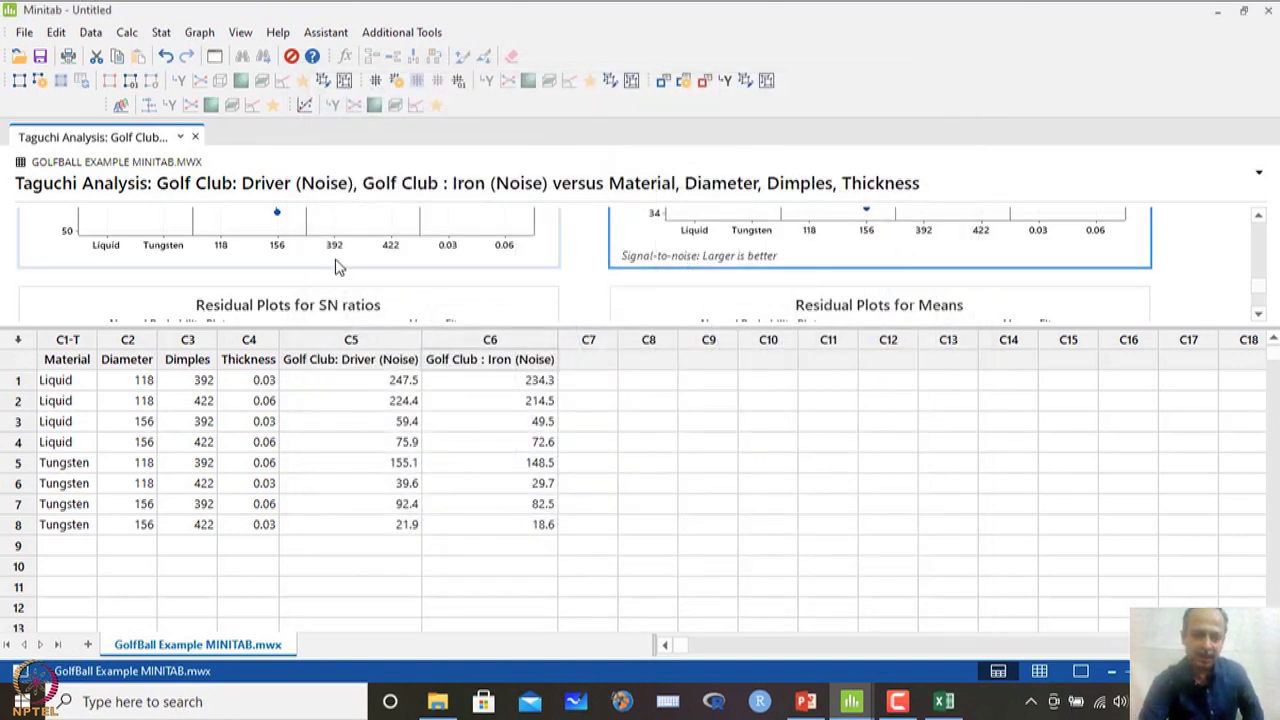
- Highlight the Driver and Iron noise responses of all eight runs and review them with the SN ratio response table
left_click(400, 403)
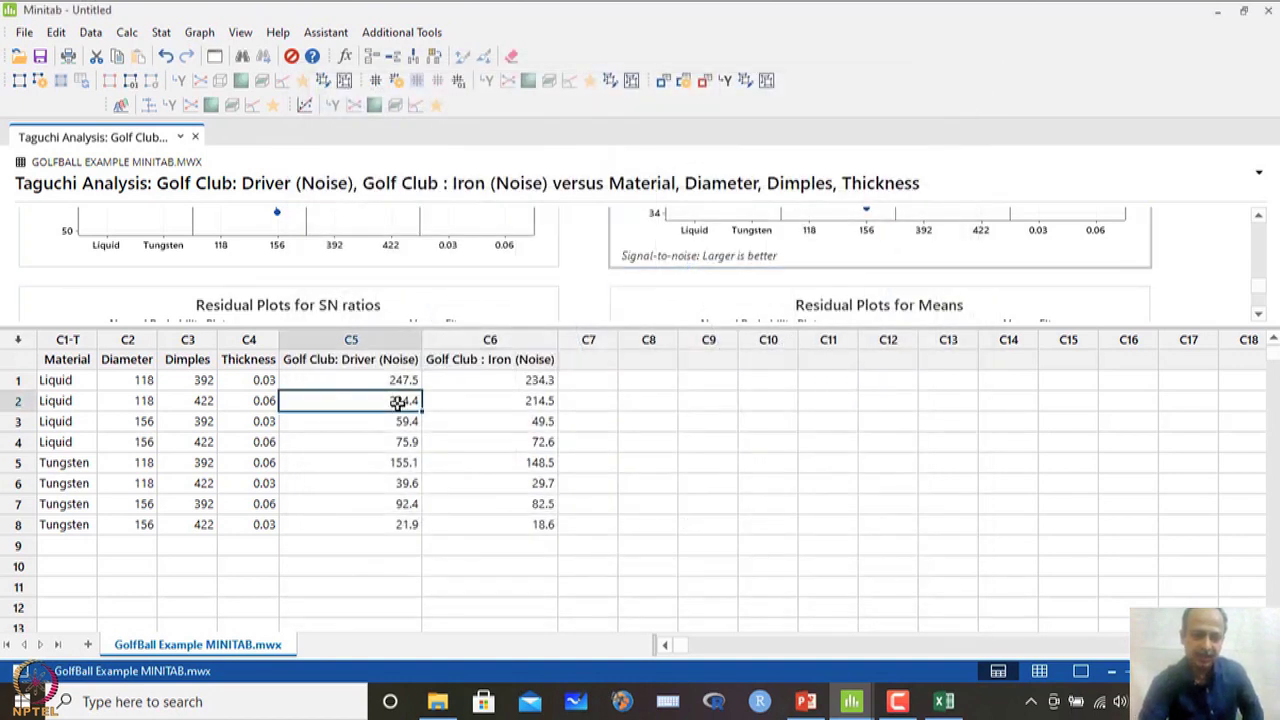
left_click(28, 359)
left_click(260, 384)
left_click(355, 362)
left_click_drag(355, 362, 514, 517)
scroll(450, 317, "up", 2)
scroll(450, 317, "up", 4)
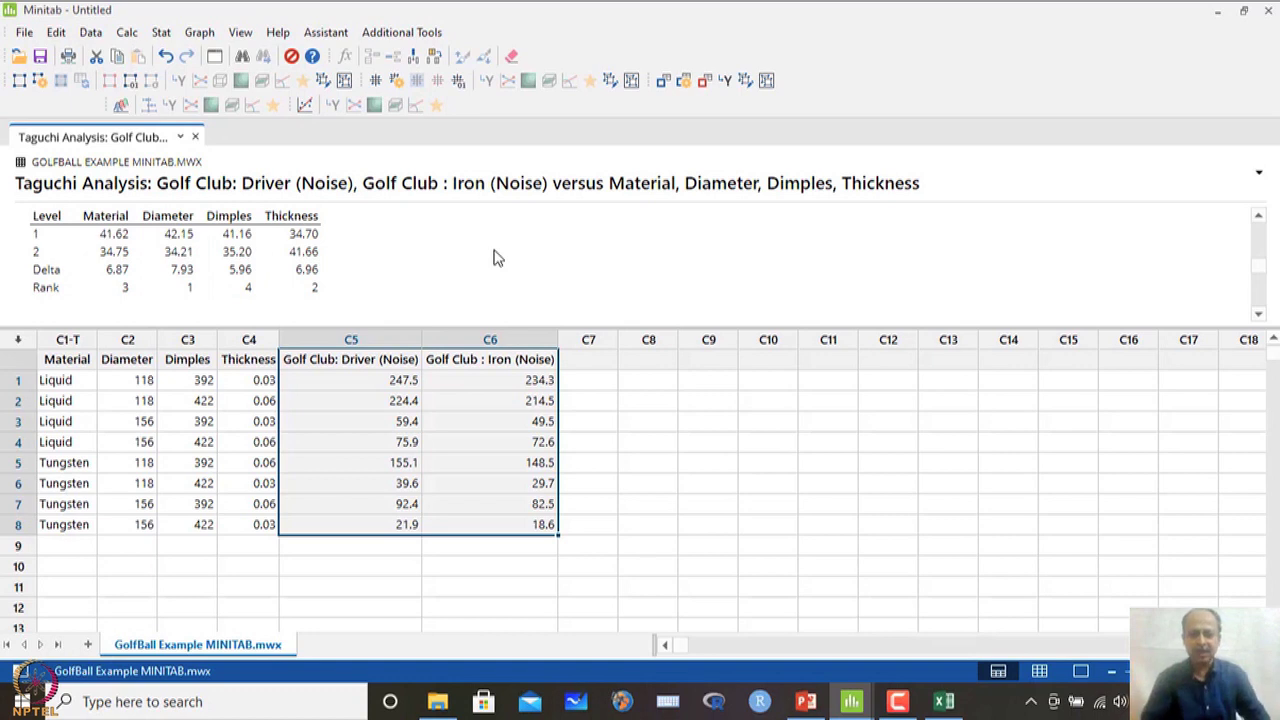
- Start a Taguchi results prediction and accept Material, Diameter, Dimples and Thickness as the terms included in it
left_click(161, 34)
mouse_move(182, 114)
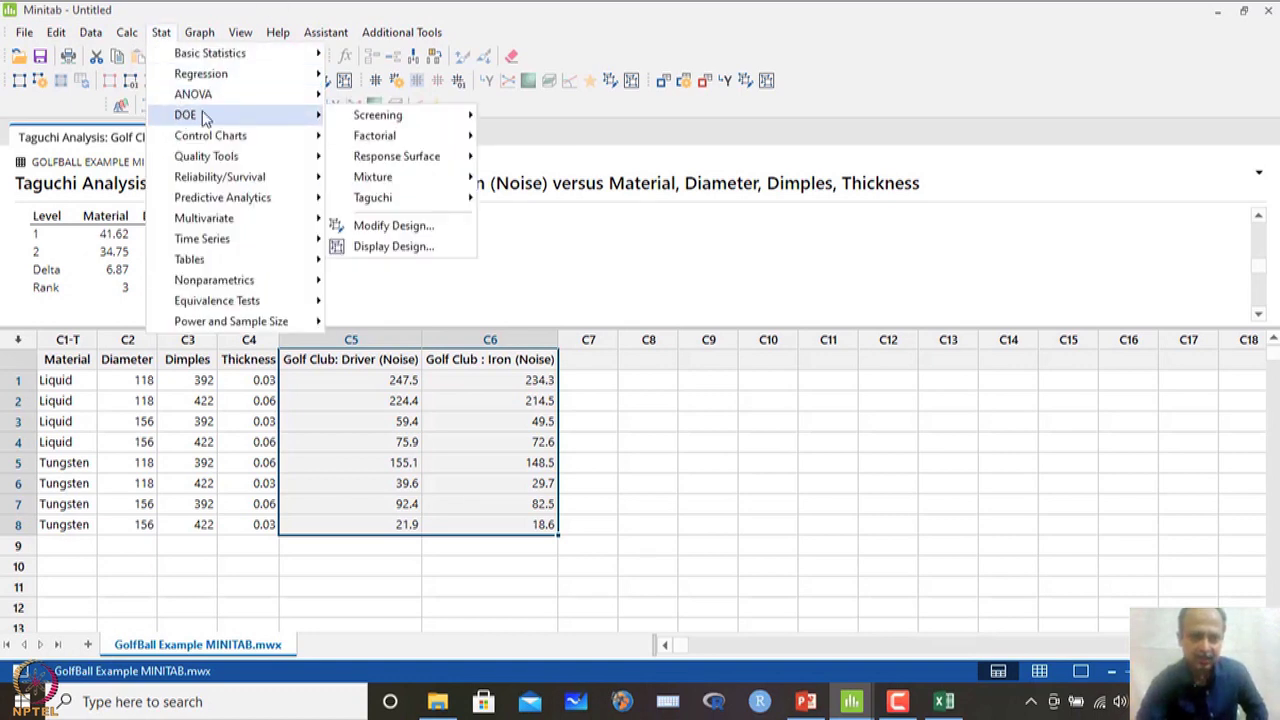
mouse_move(404, 199)
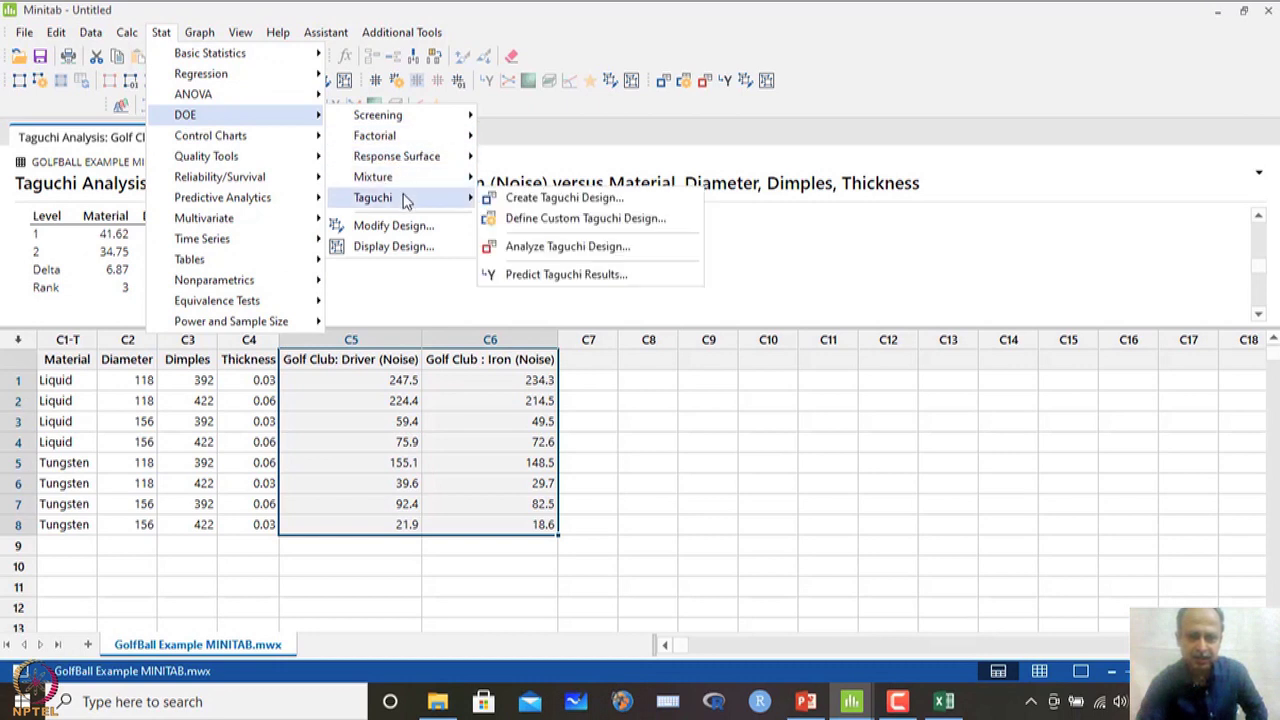
left_click(560, 276)
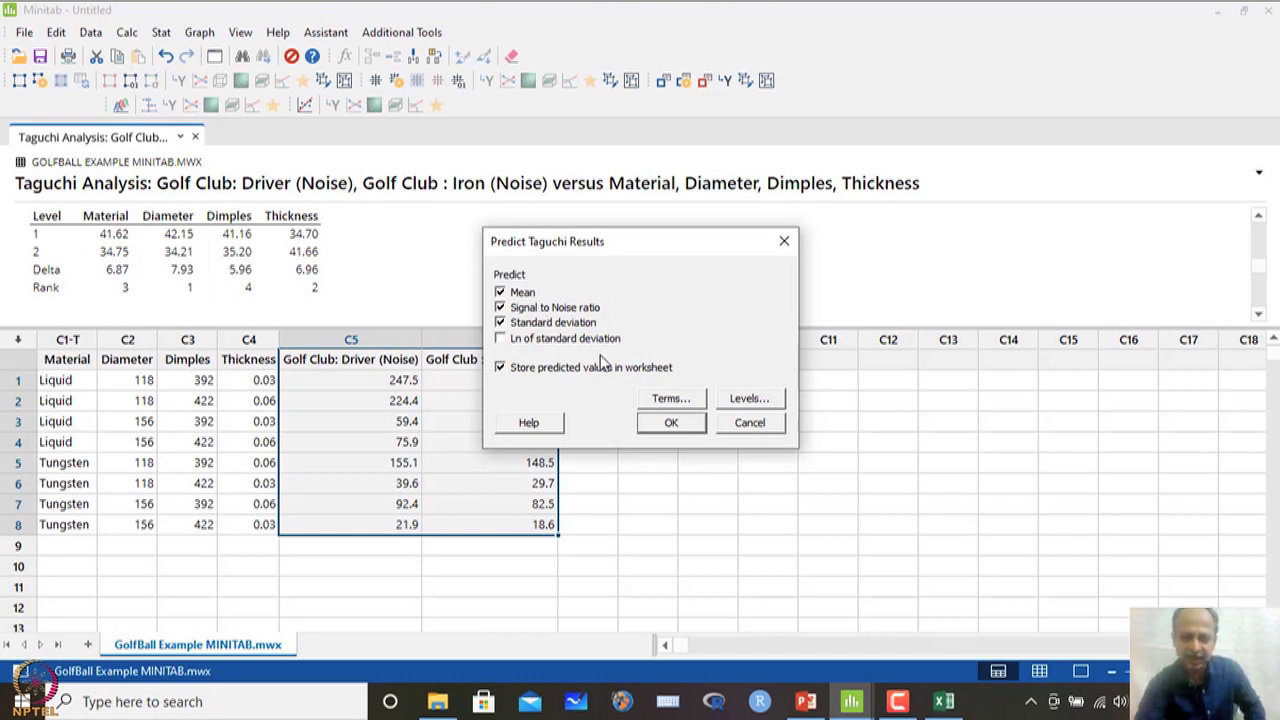
left_click(671, 399)
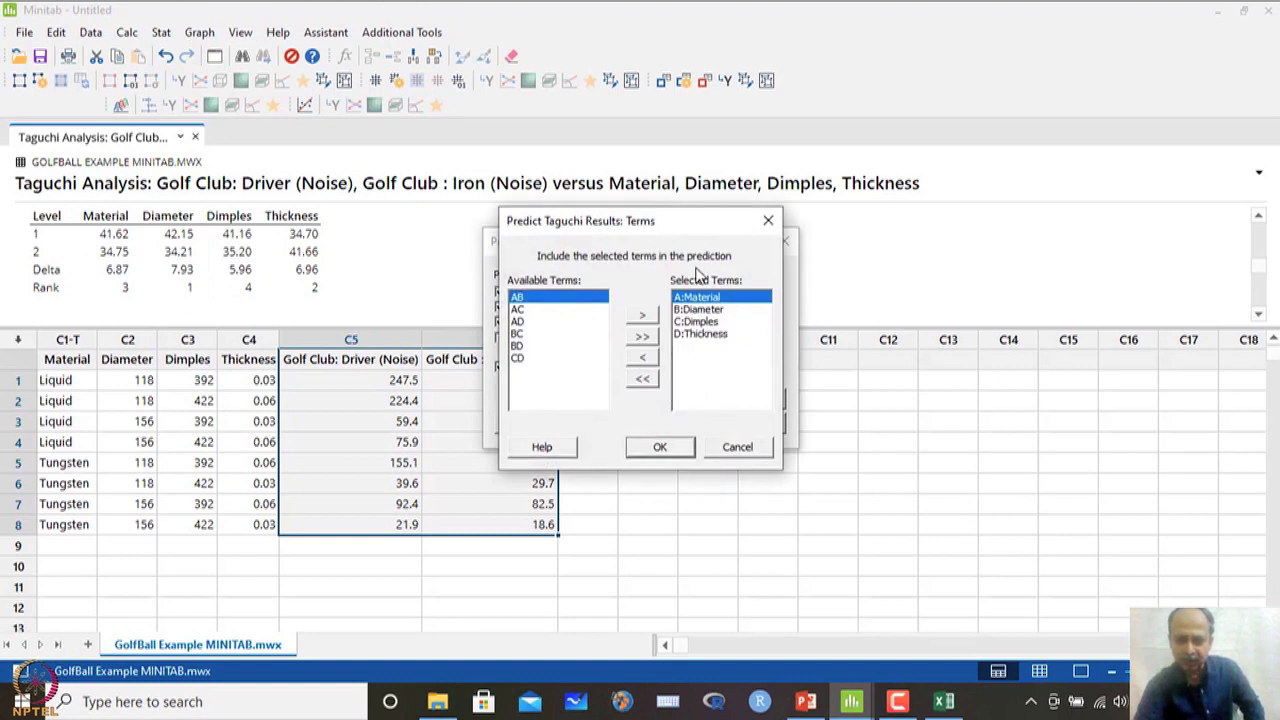
left_click(660, 448)
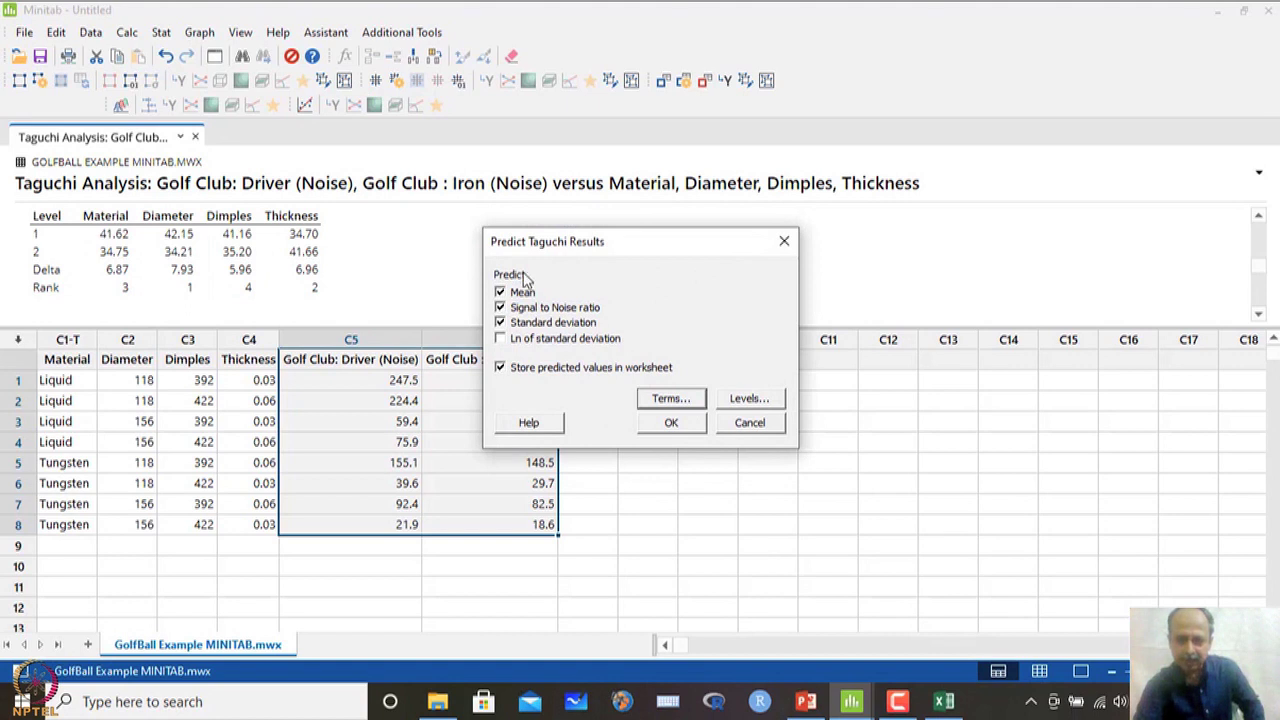
- Specify prediction levels from a list as Material Liquid, Diameter 118, Dimples 392 and Thickness 0.06, and run the prediction
left_click(742, 402)
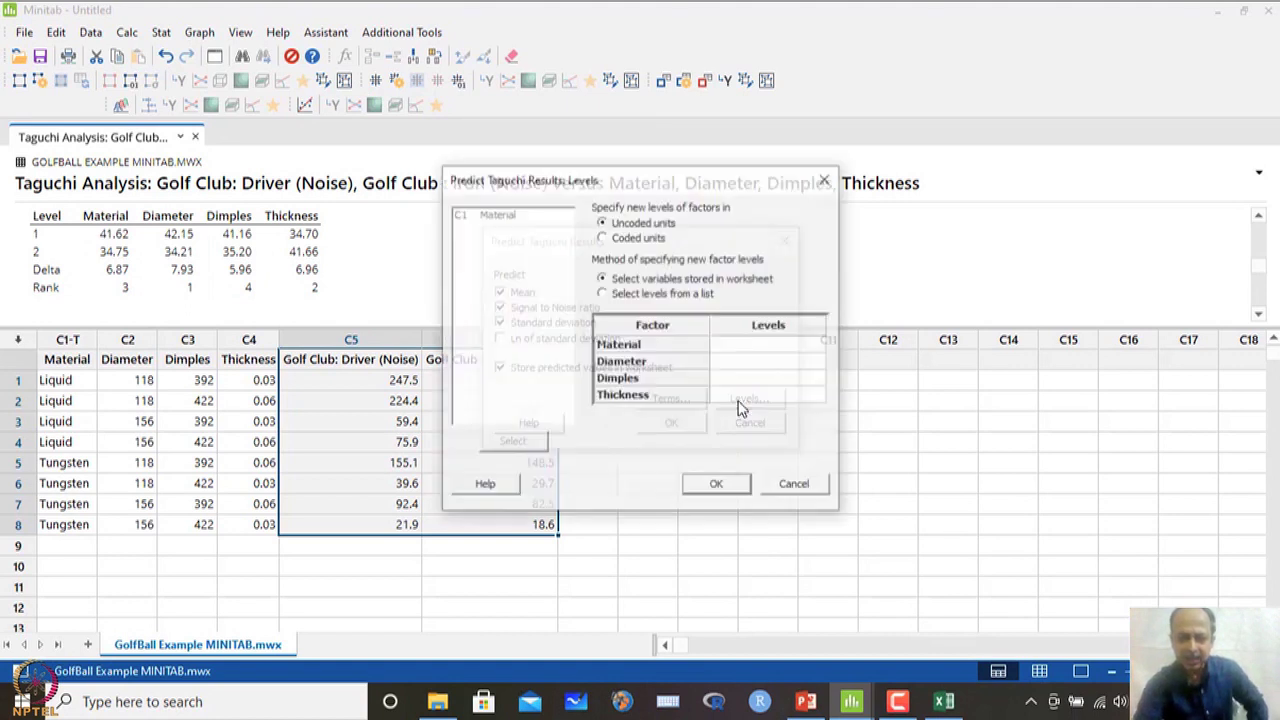
left_click(658, 294)
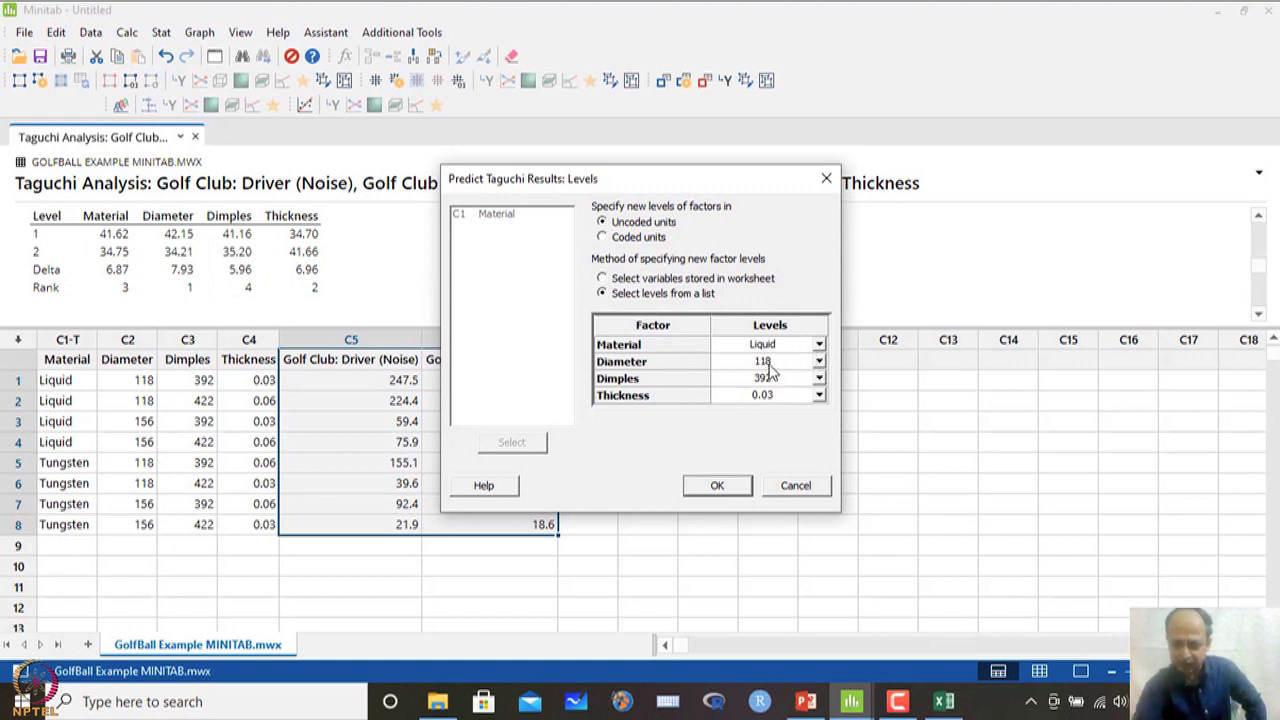
left_click(818, 397)
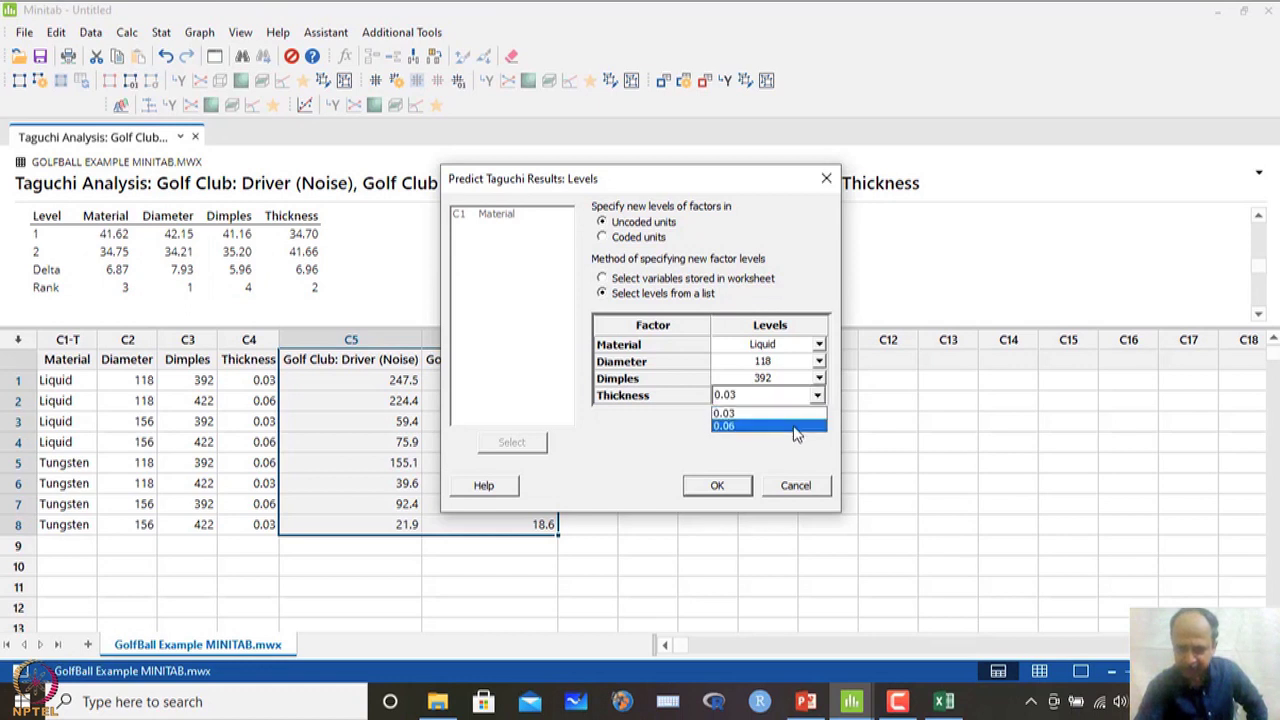
left_click(797, 427)
left_click(820, 382)
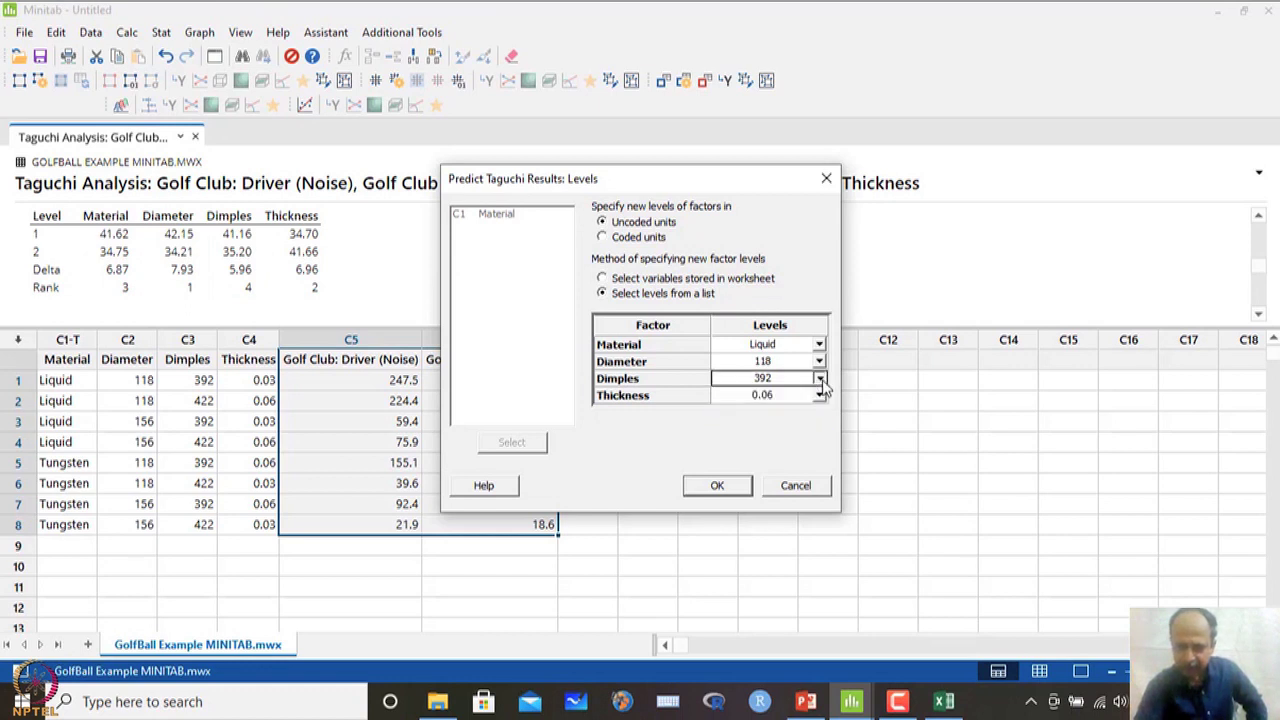
left_click(820, 381)
left_click(806, 393)
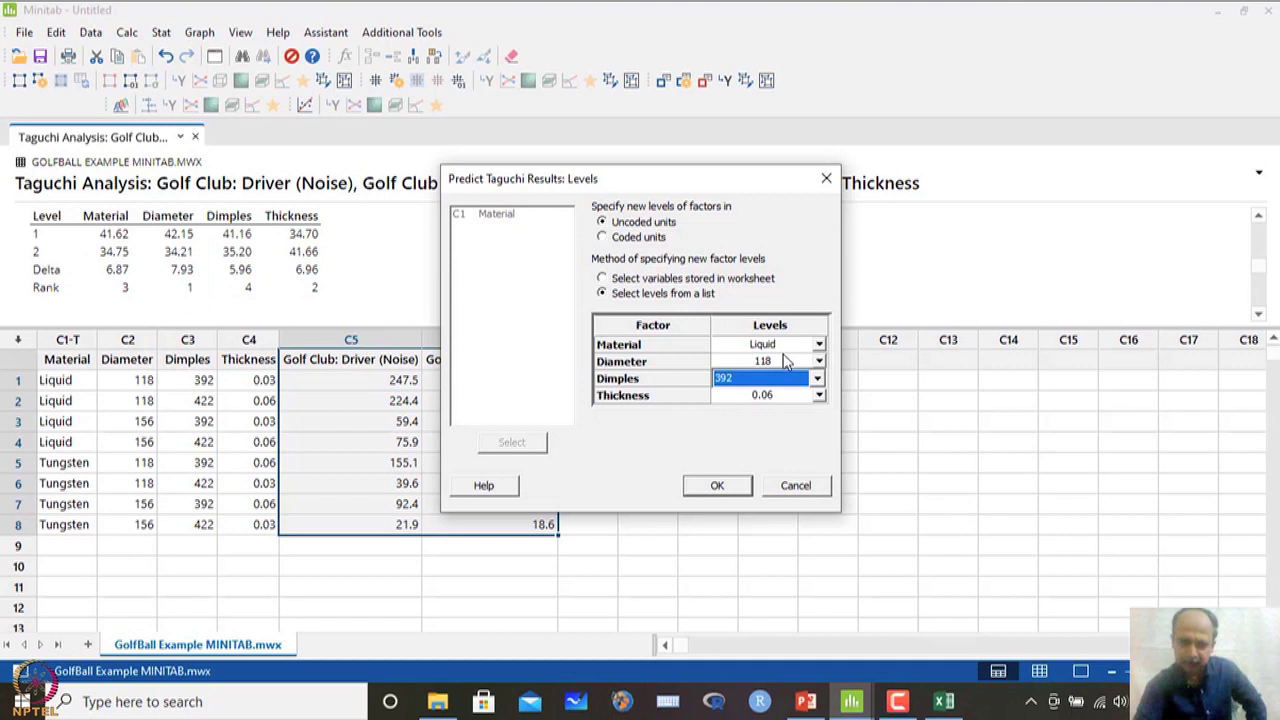
left_click(818, 361)
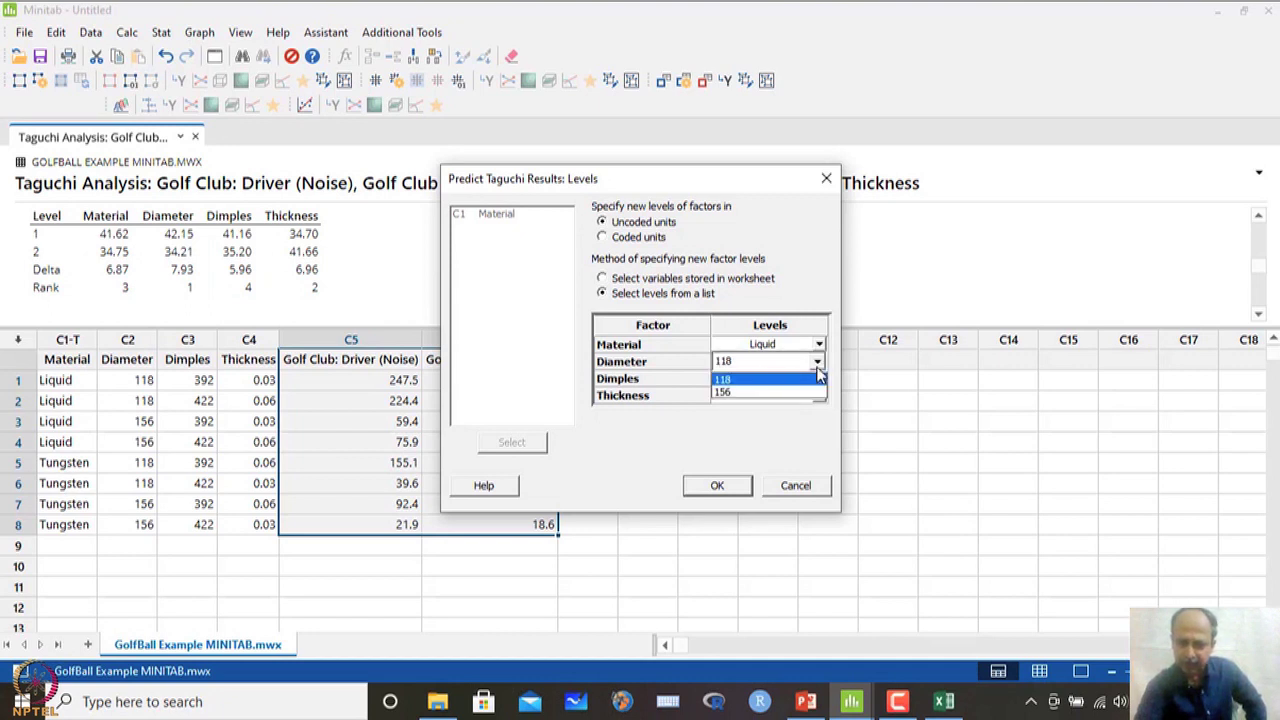
left_click(818, 378)
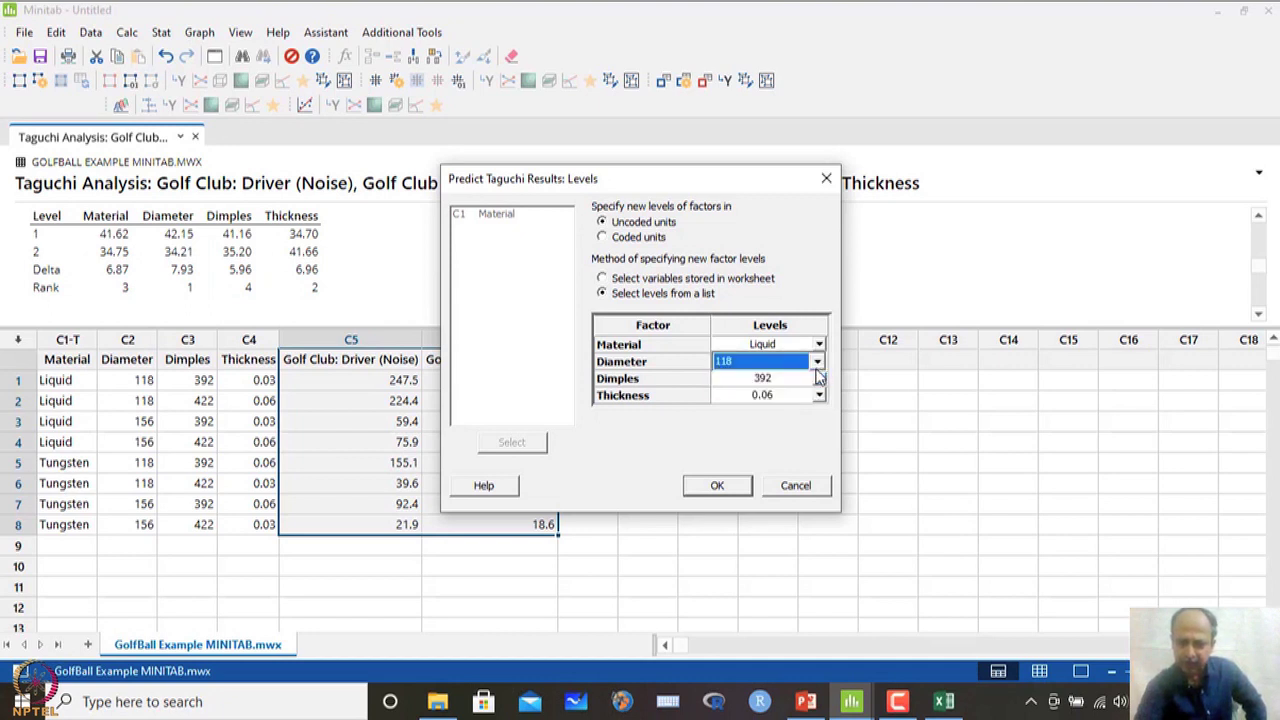
left_click(727, 490)
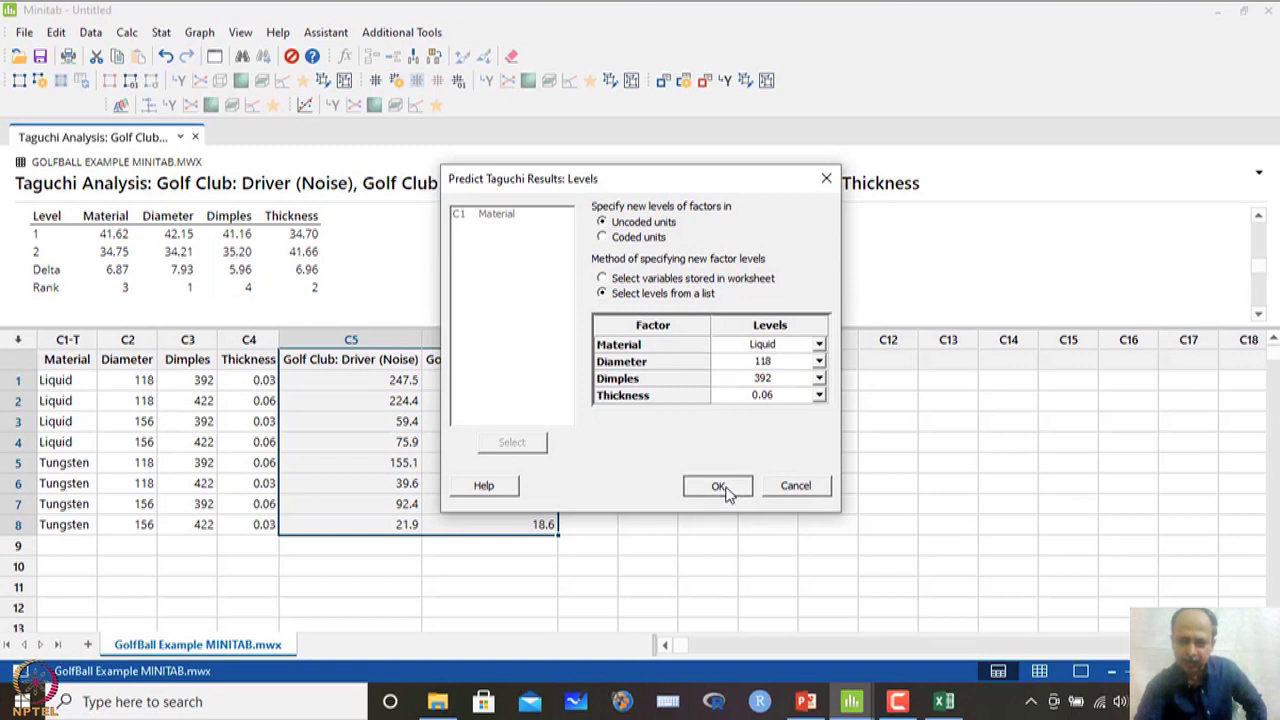
left_click(671, 422)
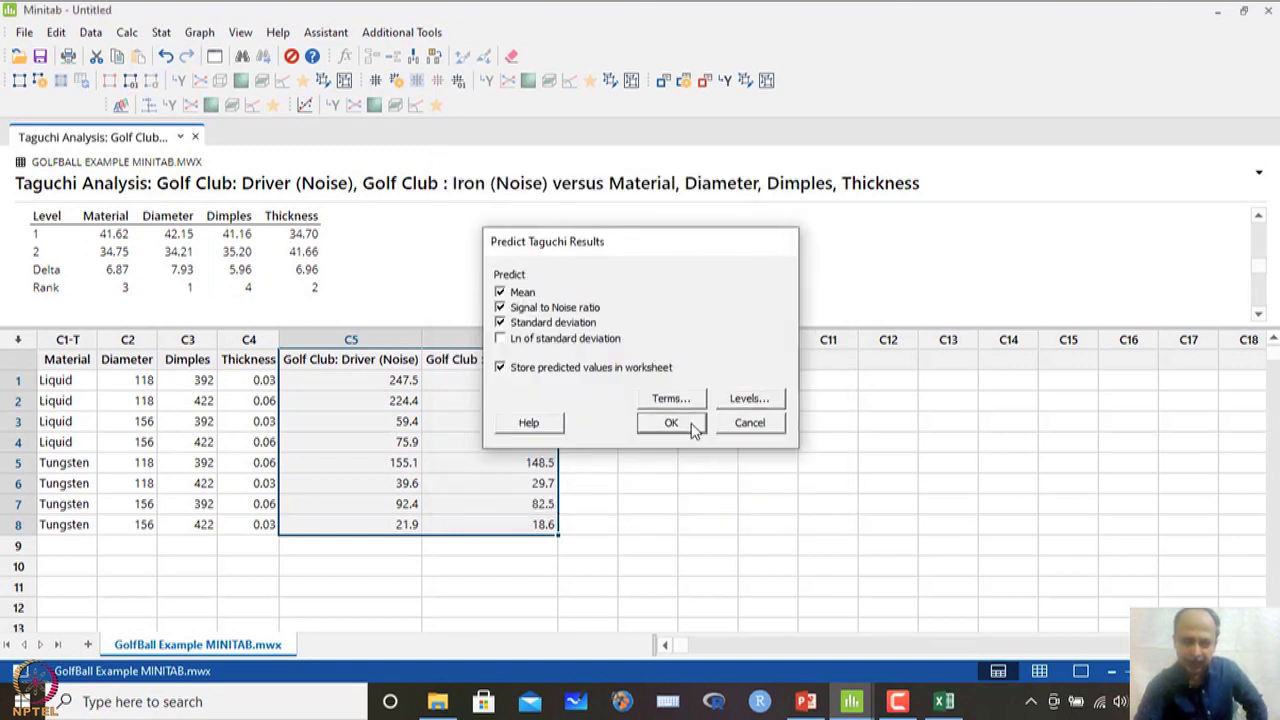
- Copy the Prediction table with S/N ratio, mean and standard deviation as a picture
scroll(374, 260, "down", 2)
scroll(374, 260, "down", 1)
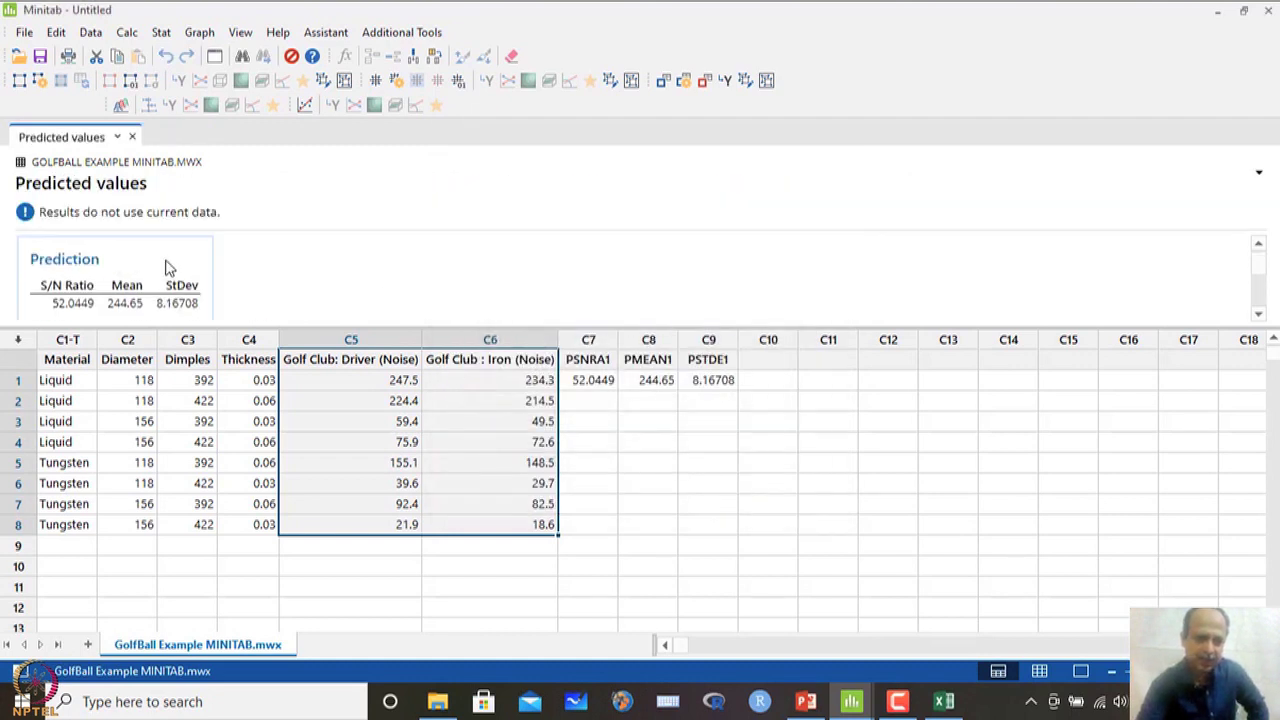
left_click(166, 266)
left_click(233, 249)
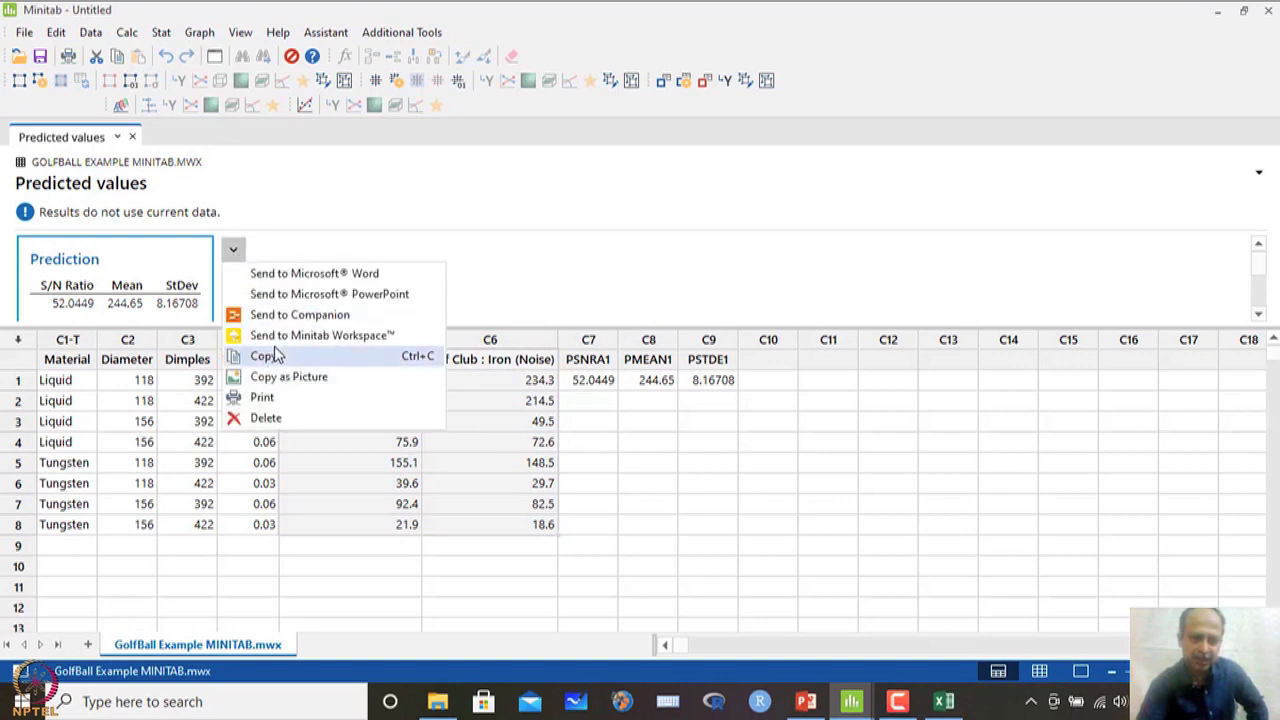
left_click(280, 378)
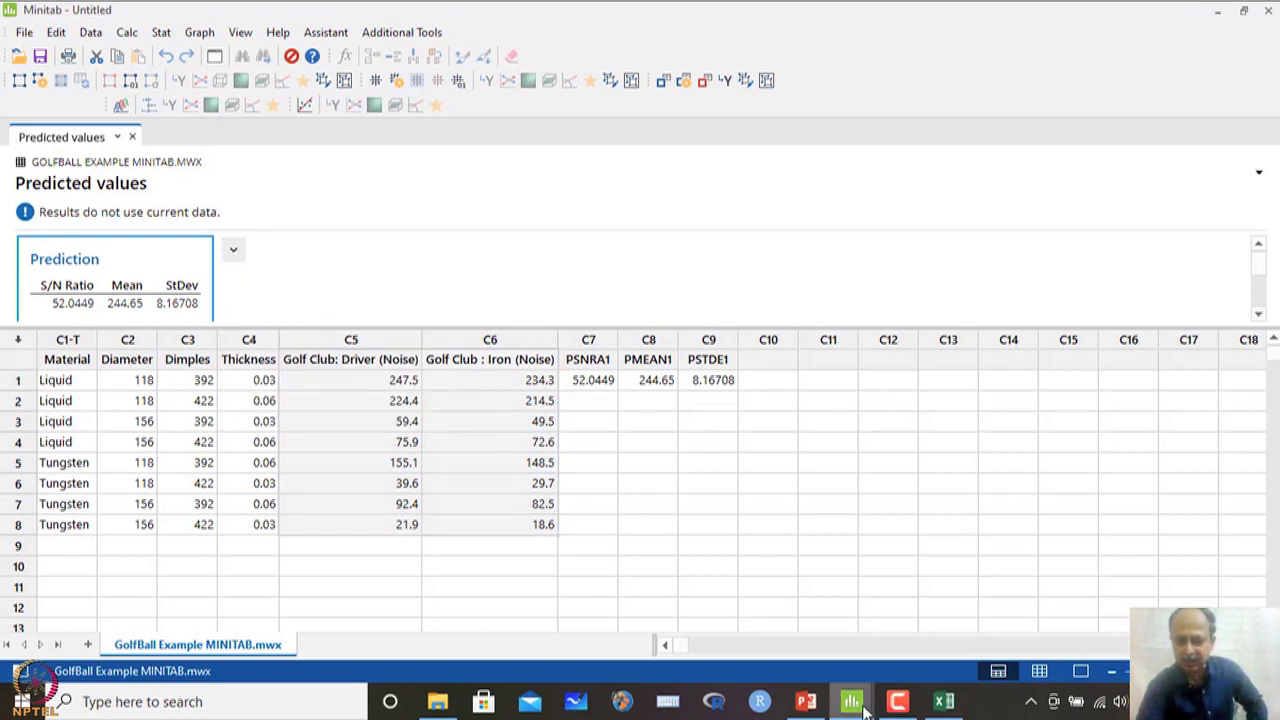
- Switch to Excel, paste the Prediction picture below the Analysis of Variance for Means table, and enlarge and reposition it
left_click(943, 701)
scroll(681, 510, "down", 7)
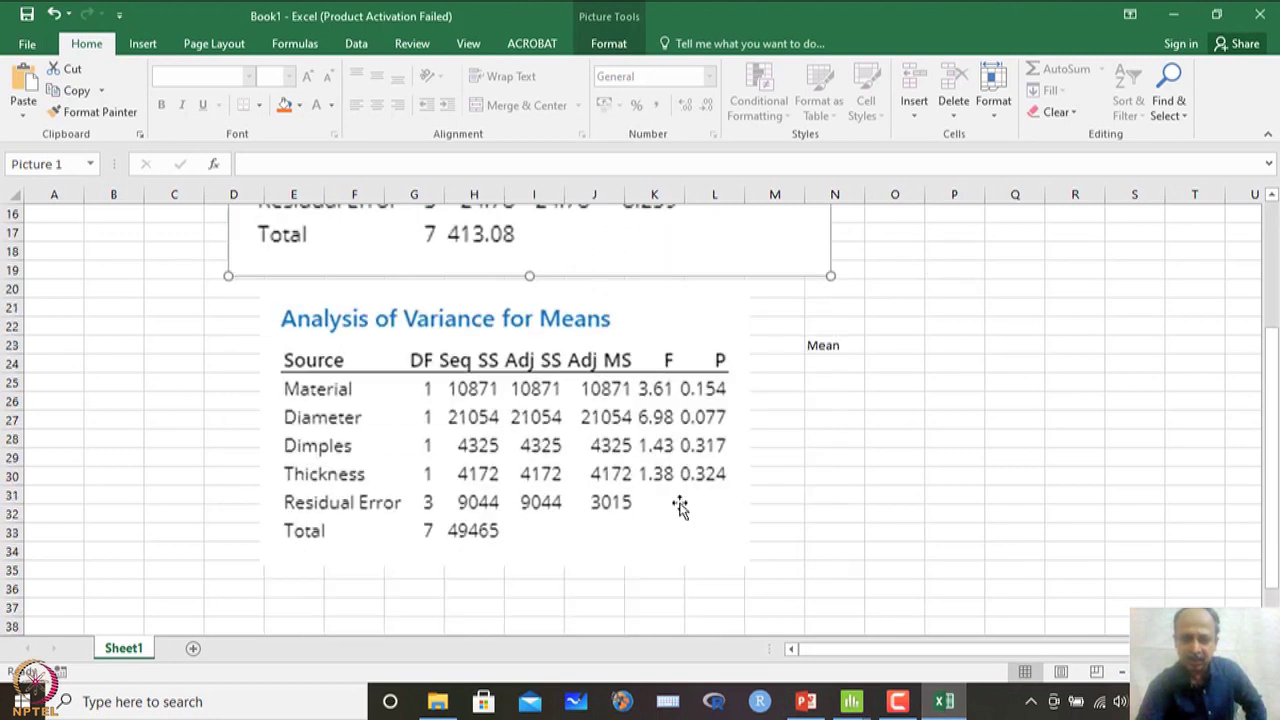
left_click(349, 455)
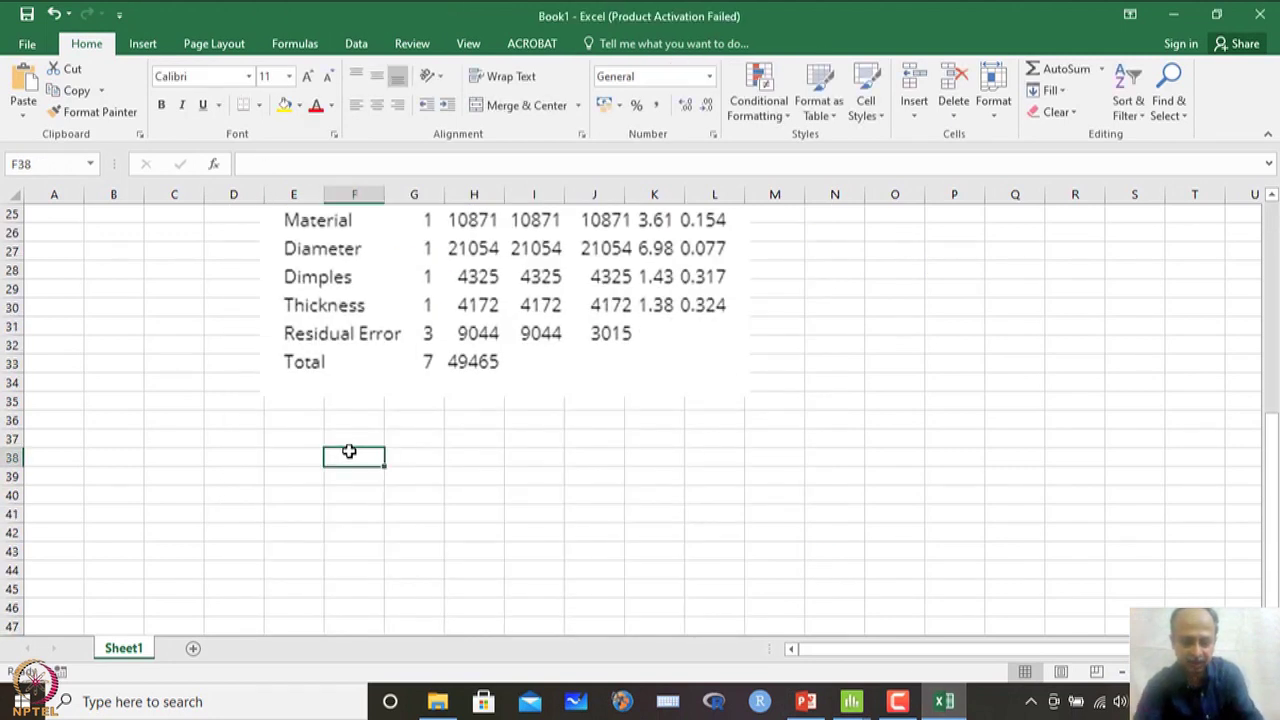
key("ctrl+v")
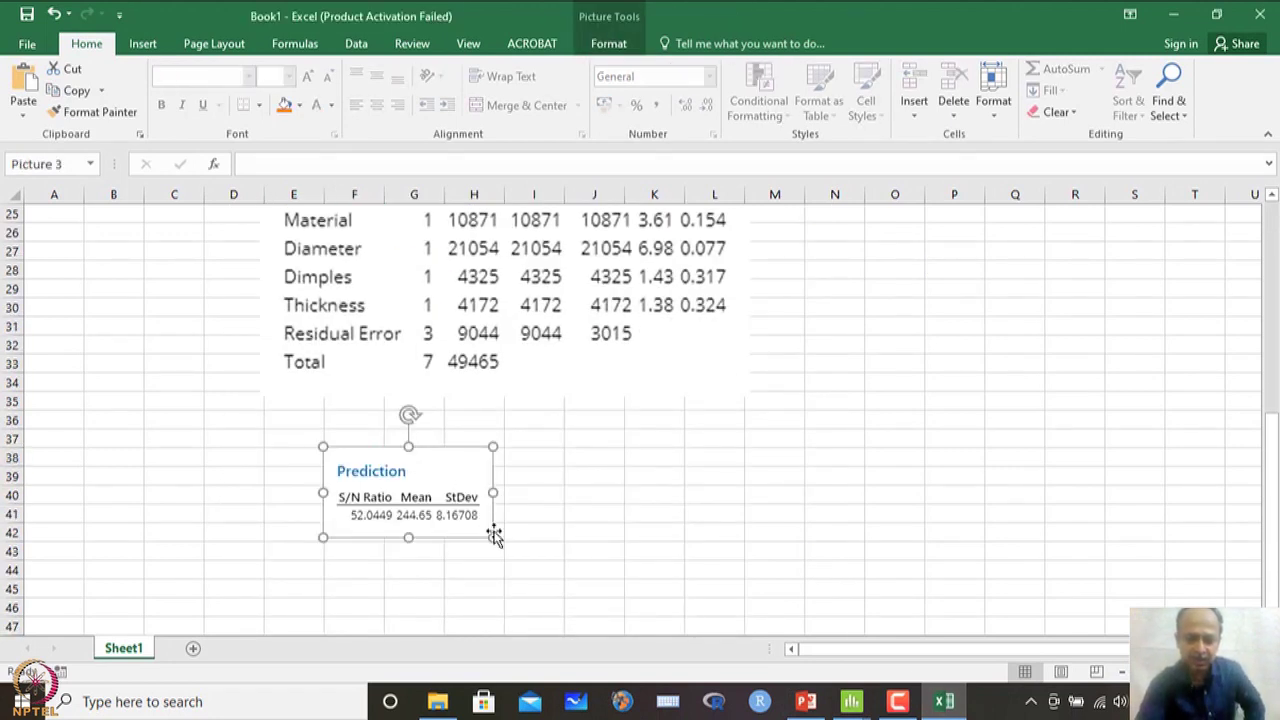
left_click_drag(493, 537, 829, 551)
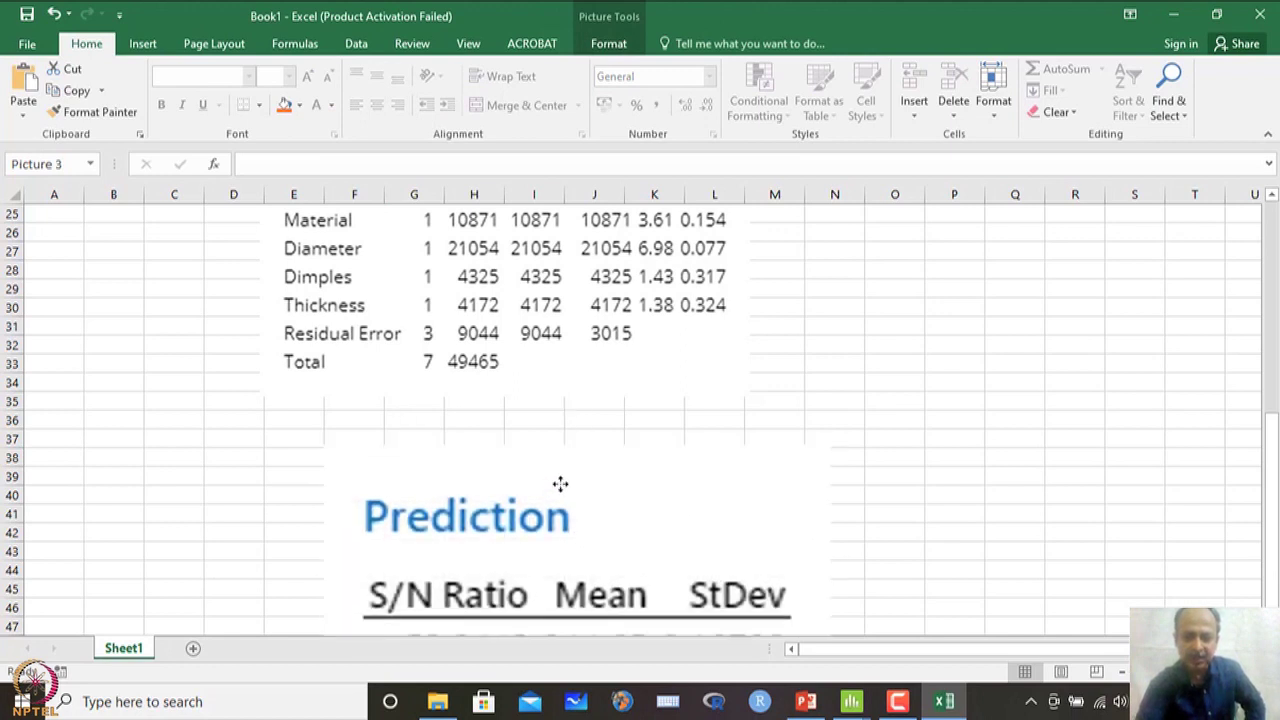
left_click_drag(560, 486, 530, 450)
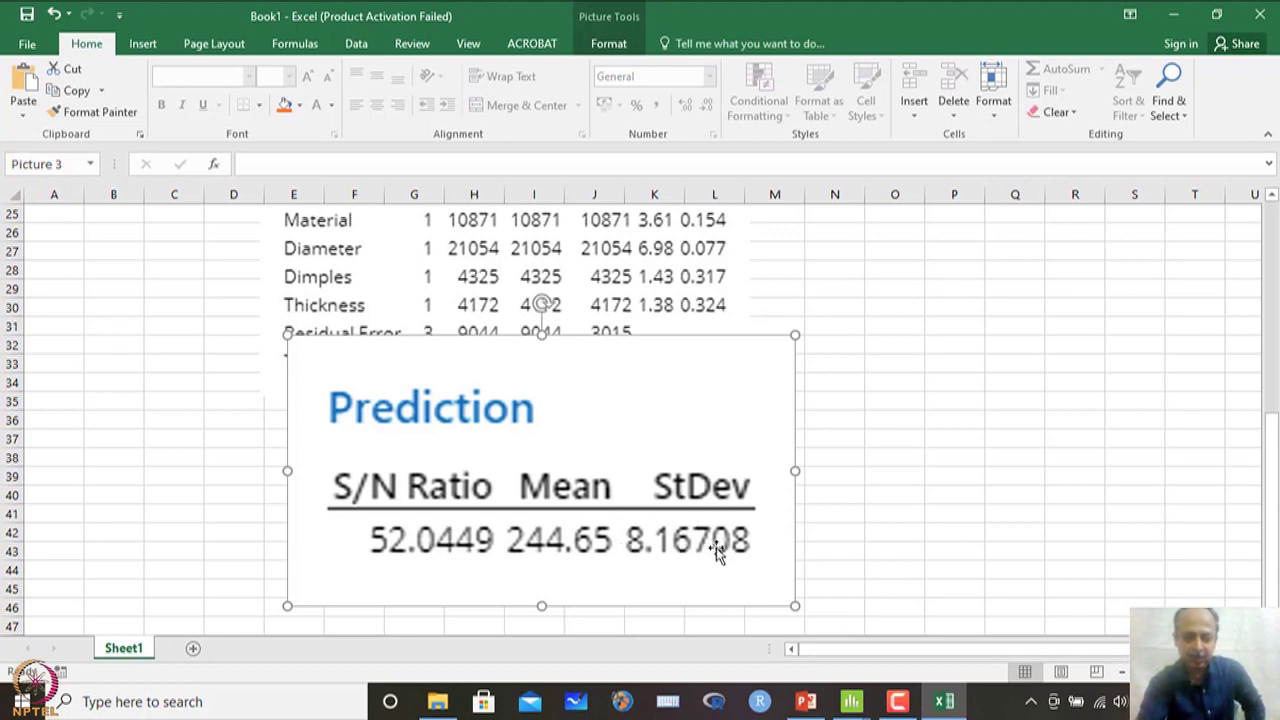
left_click_drag(450, 446, 510, 483)
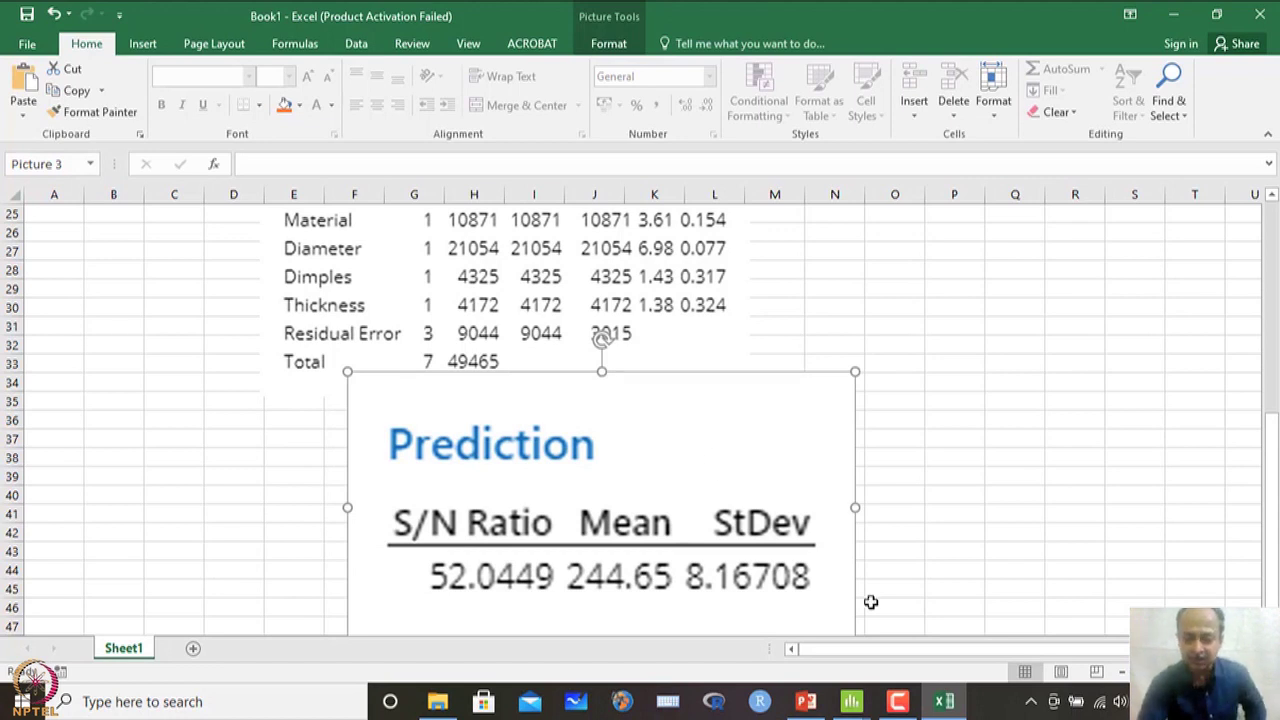
- Return to Minitab, enlarge the output area, and rerun the Taguchi design analysis on the Driver and Iron noise responses
left_click(852, 703)
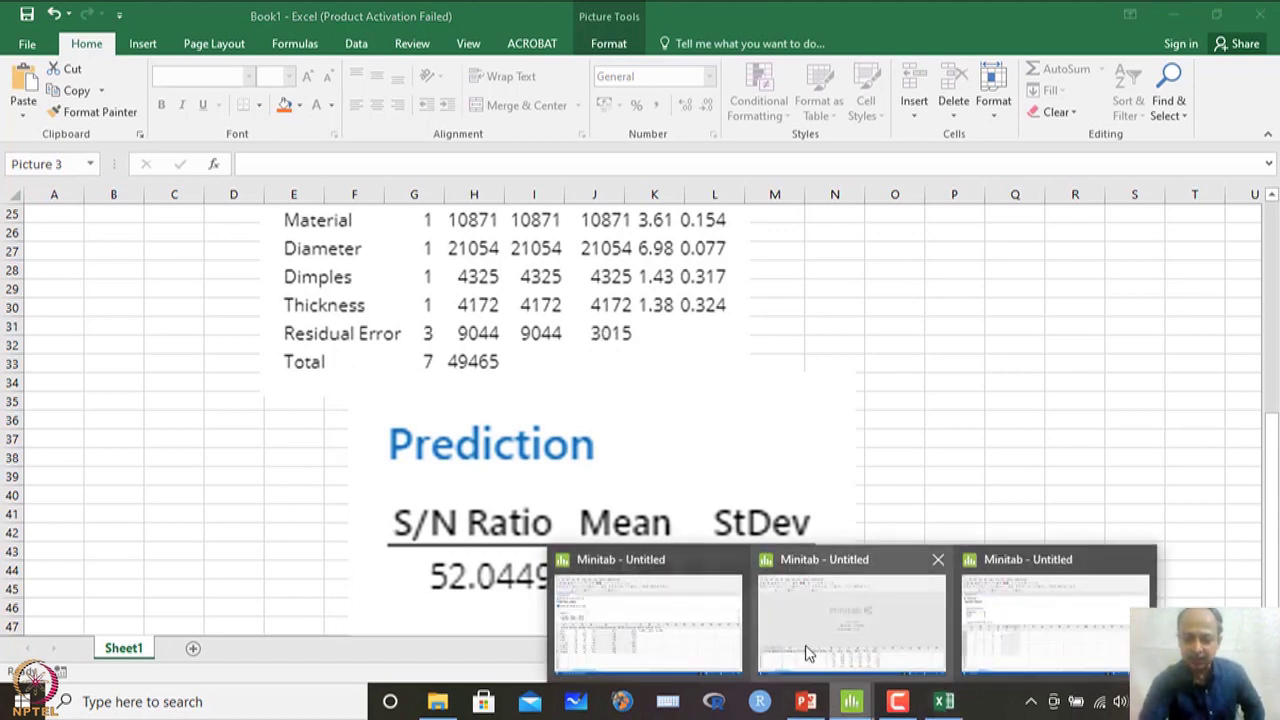
left_click(690, 622)
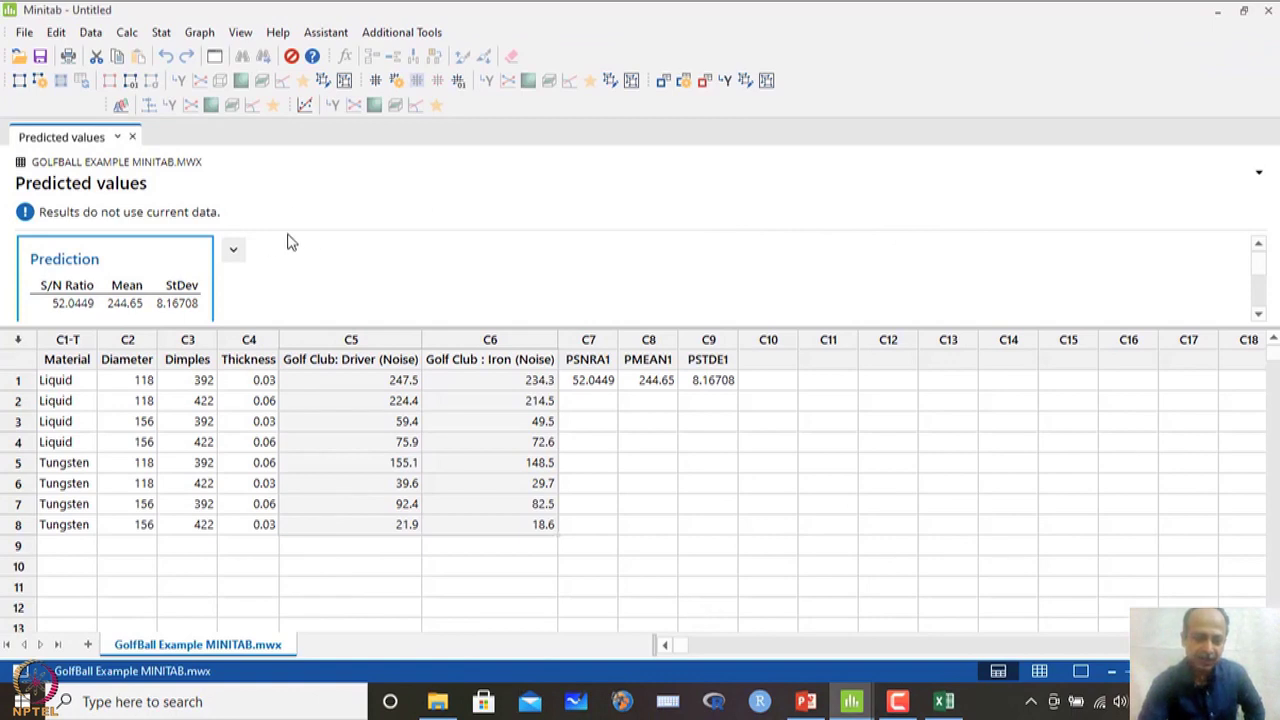
left_click_drag(325, 326, 317, 451)
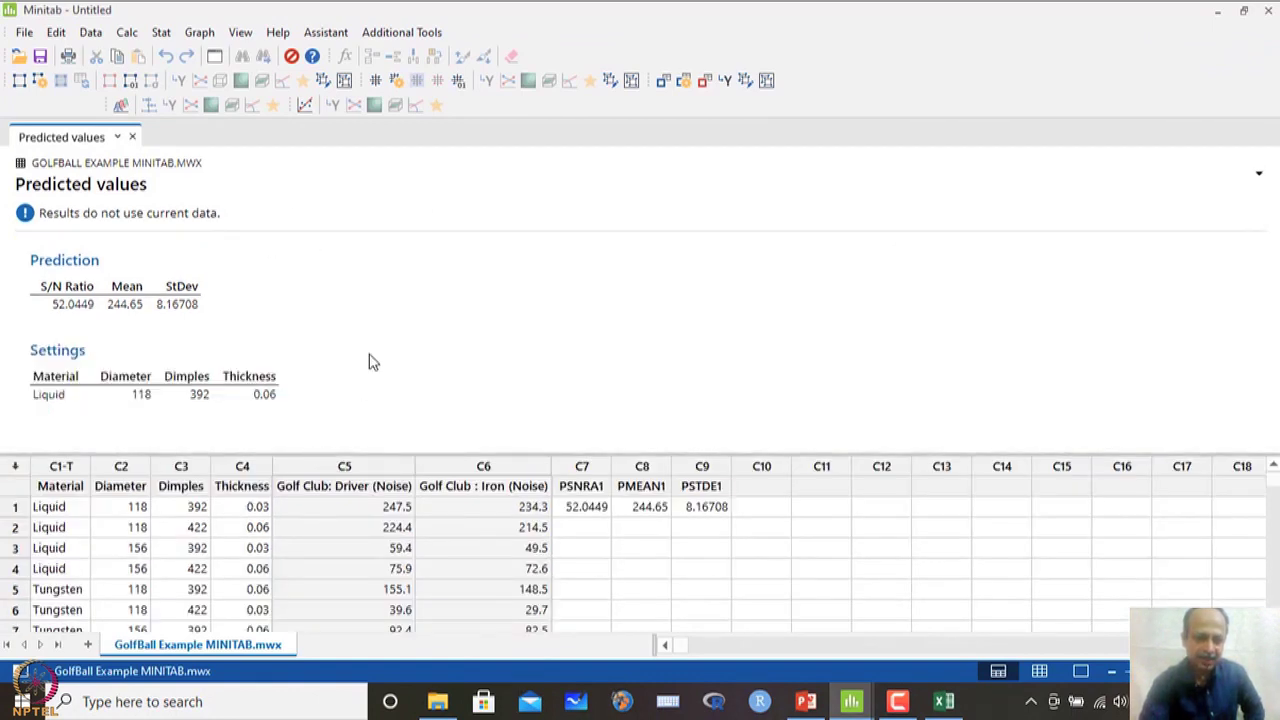
left_click(161, 35)
mouse_move(189, 120)
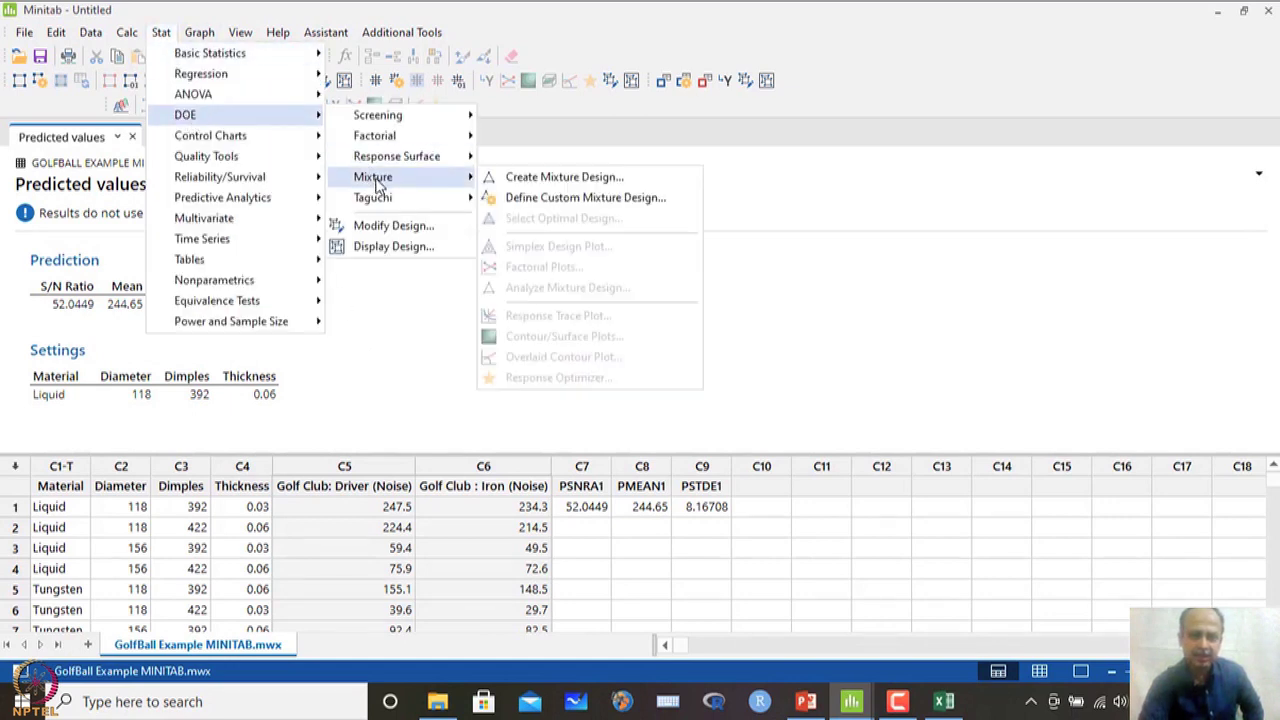
mouse_move(385, 202)
left_click(560, 247)
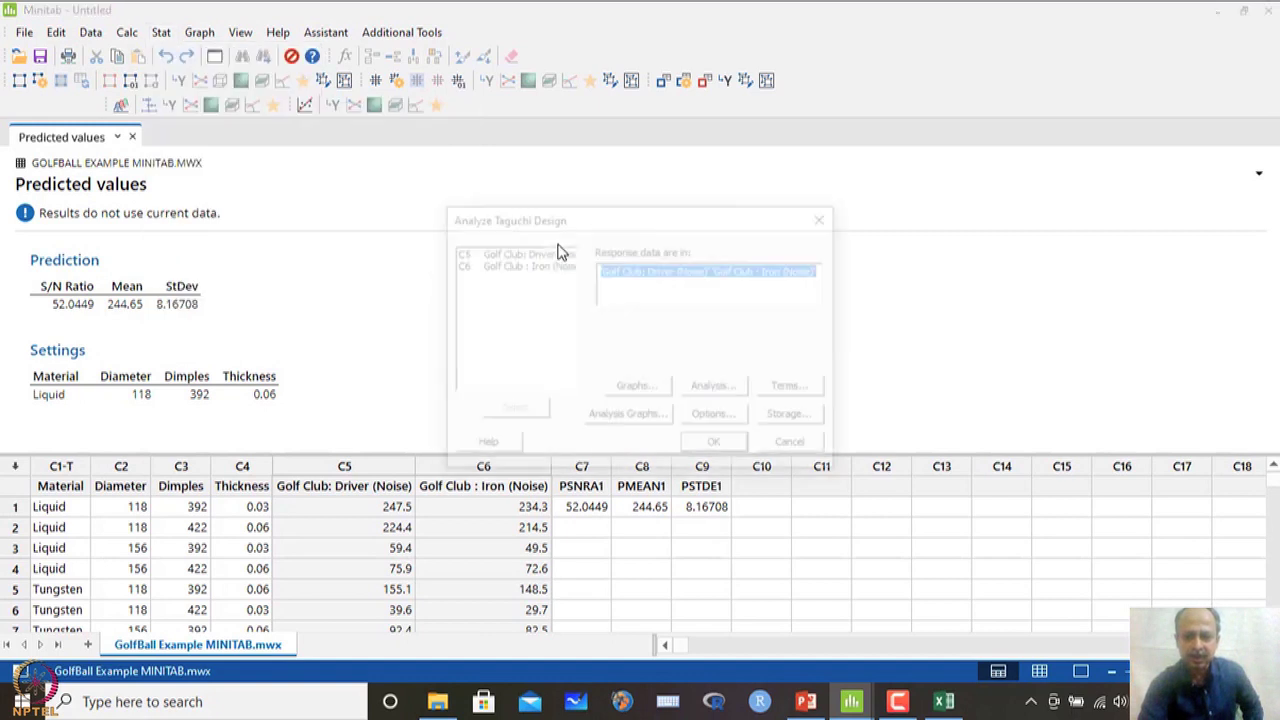
left_click(718, 447)
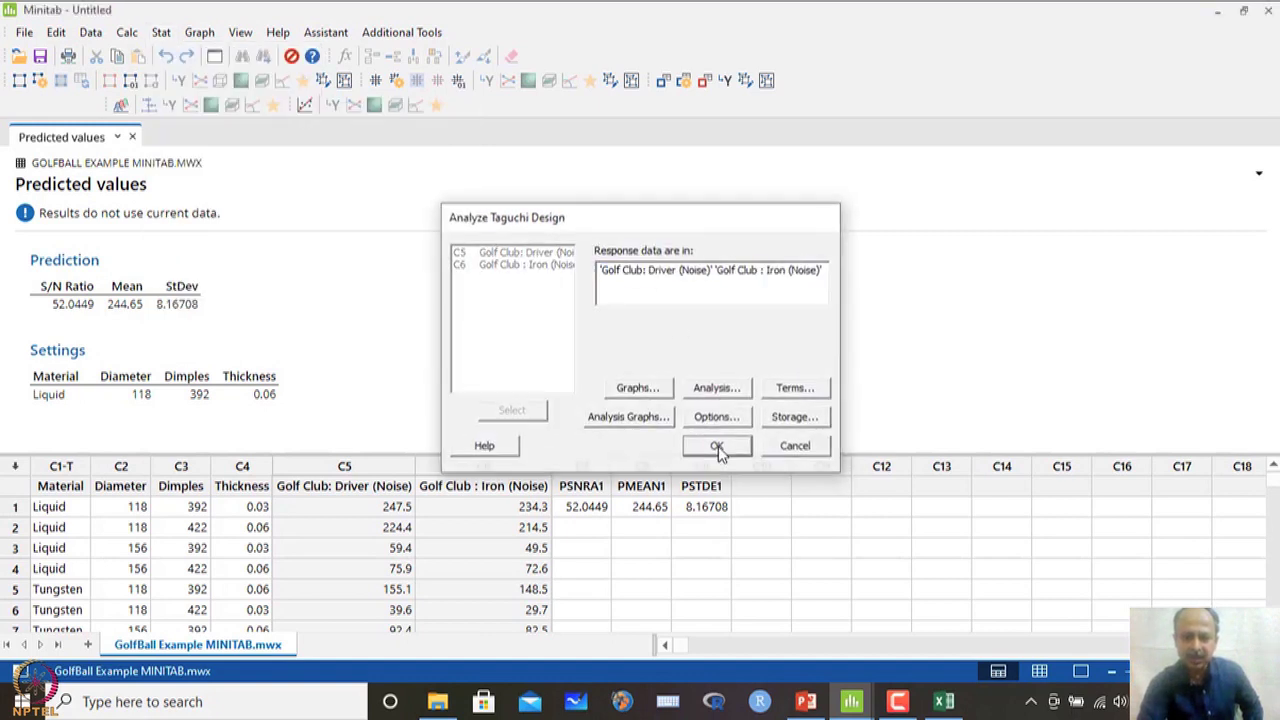
- Examine the model summaries, coefficients and analysis of variance tables for SN ratios and means in the rerun analysis
scroll(447, 372, "down", 2)
scroll(447, 372, "up", 2)
scroll(447, 372, "down", 5)
scroll(447, 372, "up", 1)
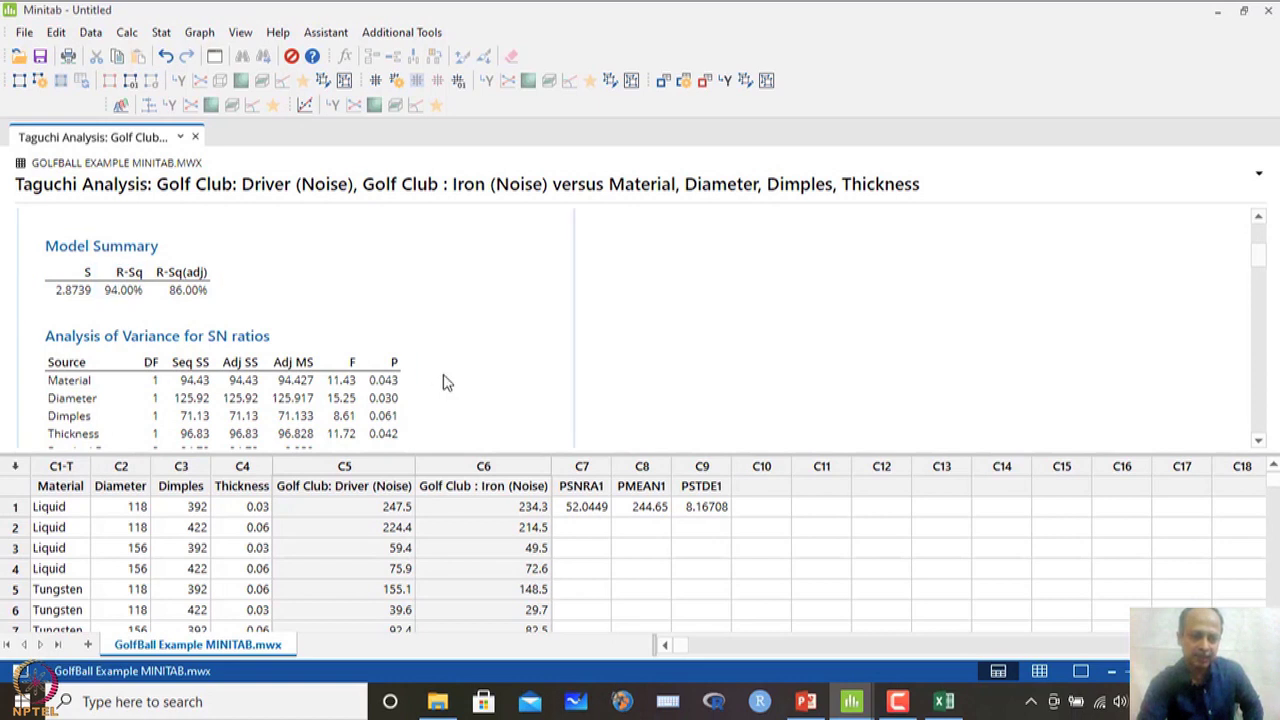
scroll(448, 380, "down", 1)
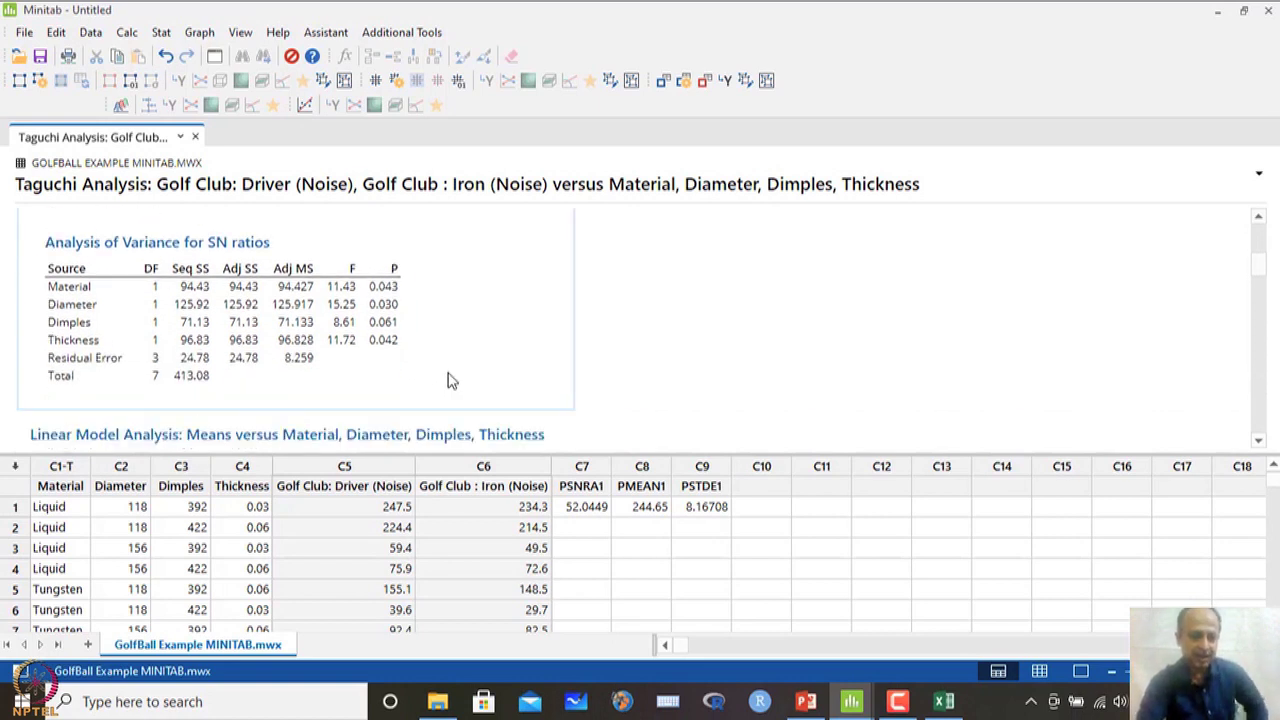
scroll(448, 380, "down", 1)
scroll(448, 380, "down", 1)
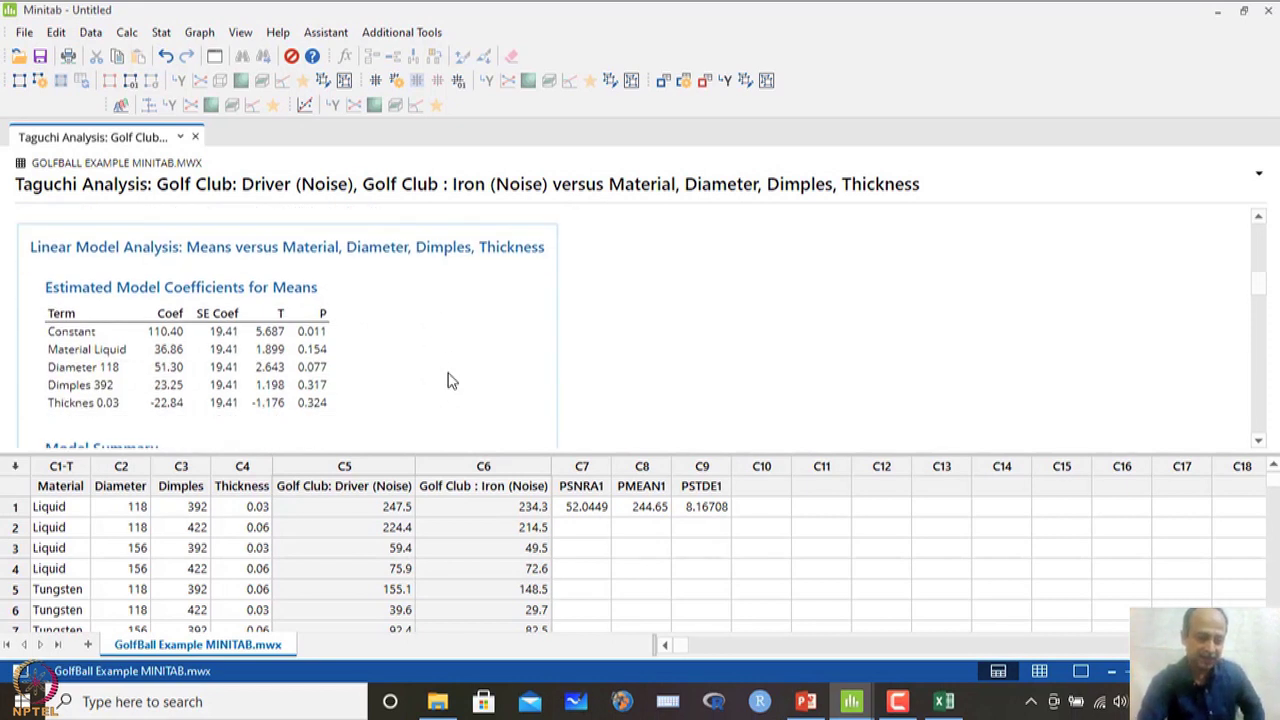
scroll(448, 380, "down", 1)
scroll(448, 380, "down", 1)
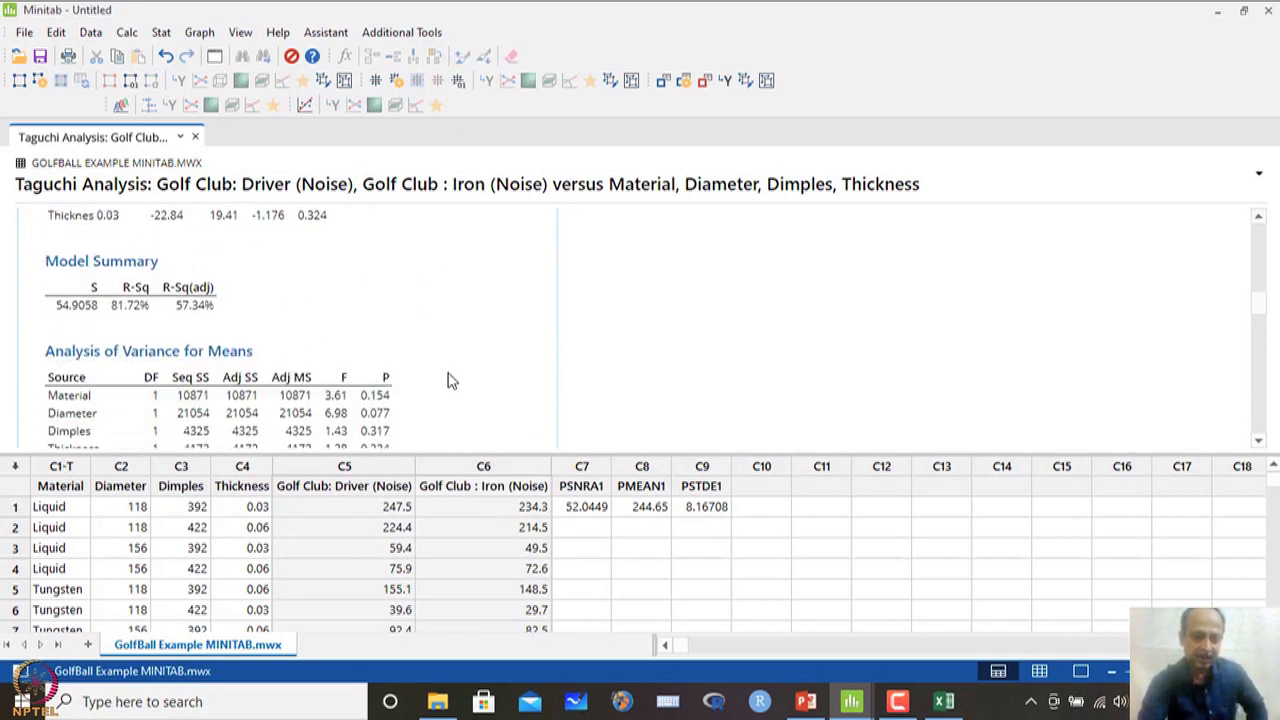
scroll(448, 380, "up", 2)
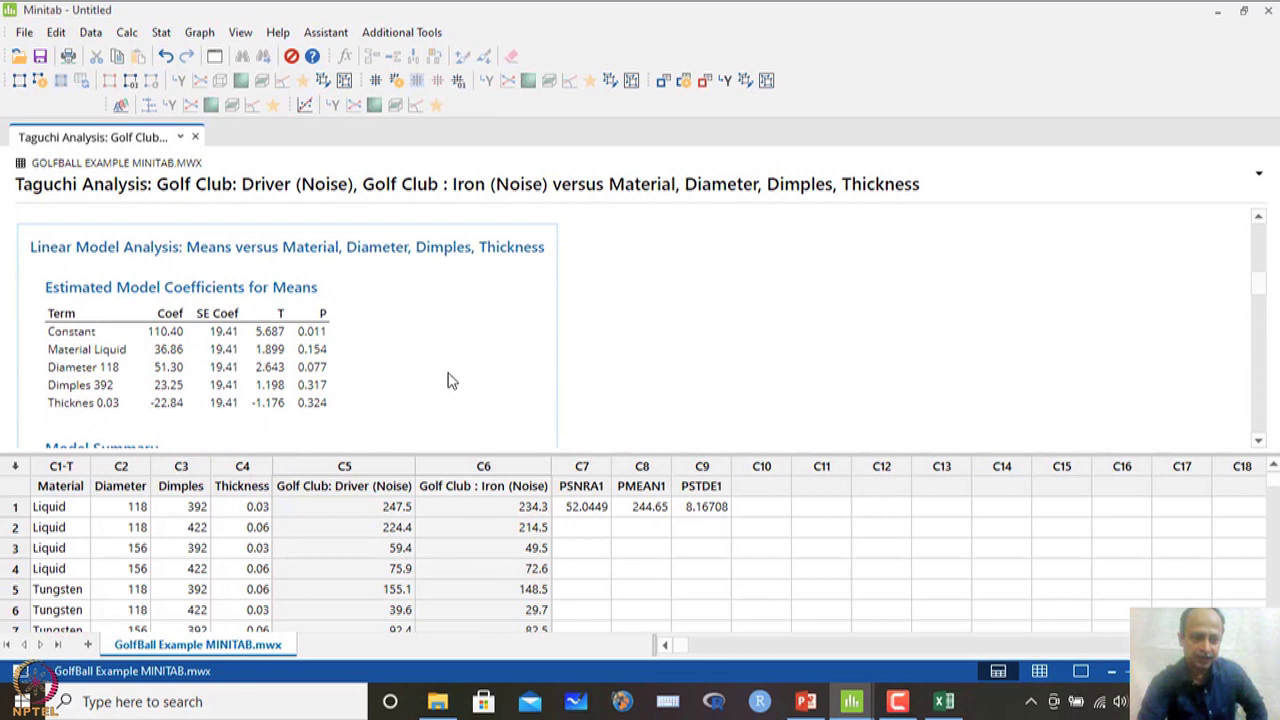
- Copy the Response Table for Signal to Noise Ratios as a picture
scroll(390, 360, "down", 2)
scroll(380, 350, "down", 1)
scroll(426, 334, "down", 2)
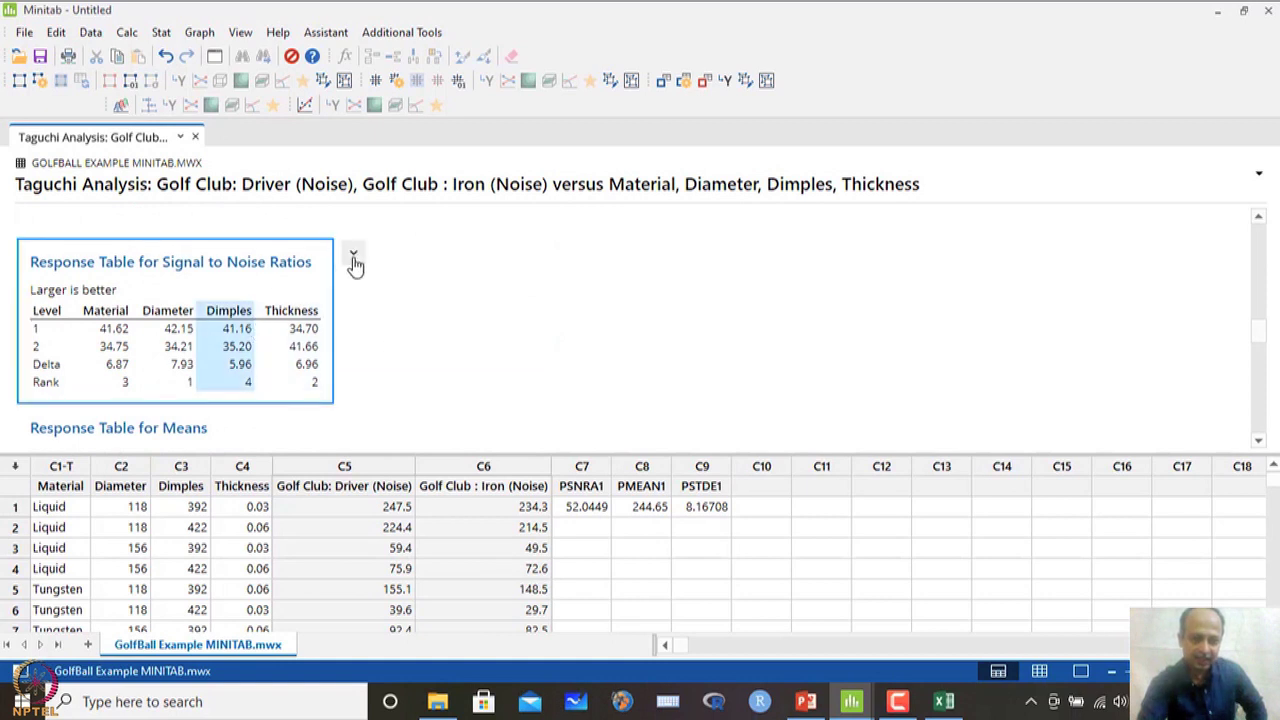
left_click(353, 256)
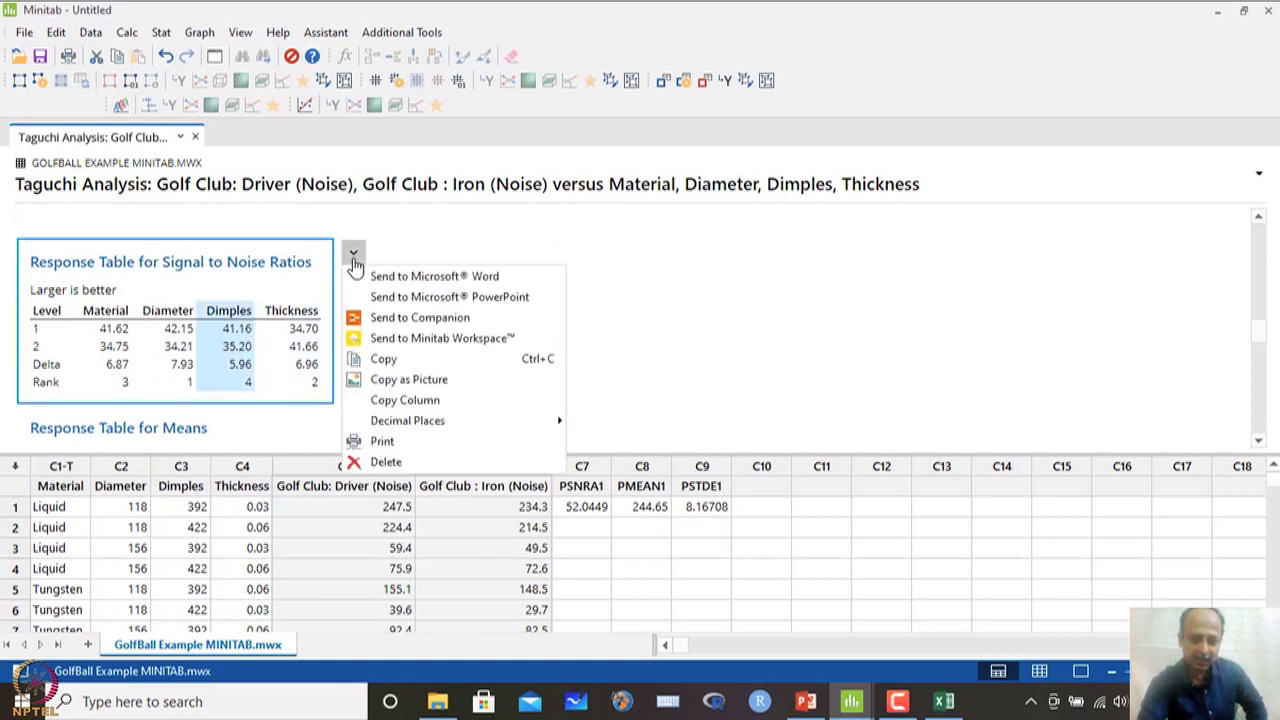
left_click(405, 380)
- Paste the signal-to-noise response table into Excel, enlarge it, and place it beside the Analysis of Variance for Means table
left_click(943, 701)
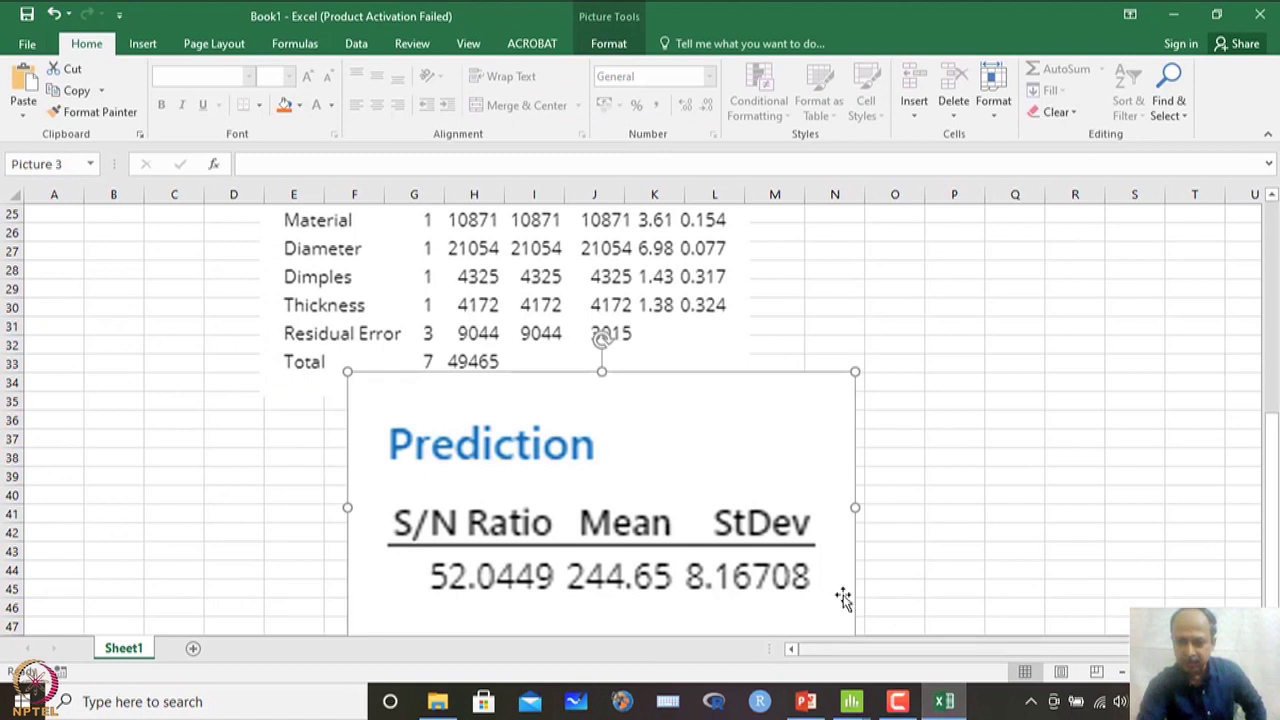
left_click(955, 285)
key("ctrl+v")
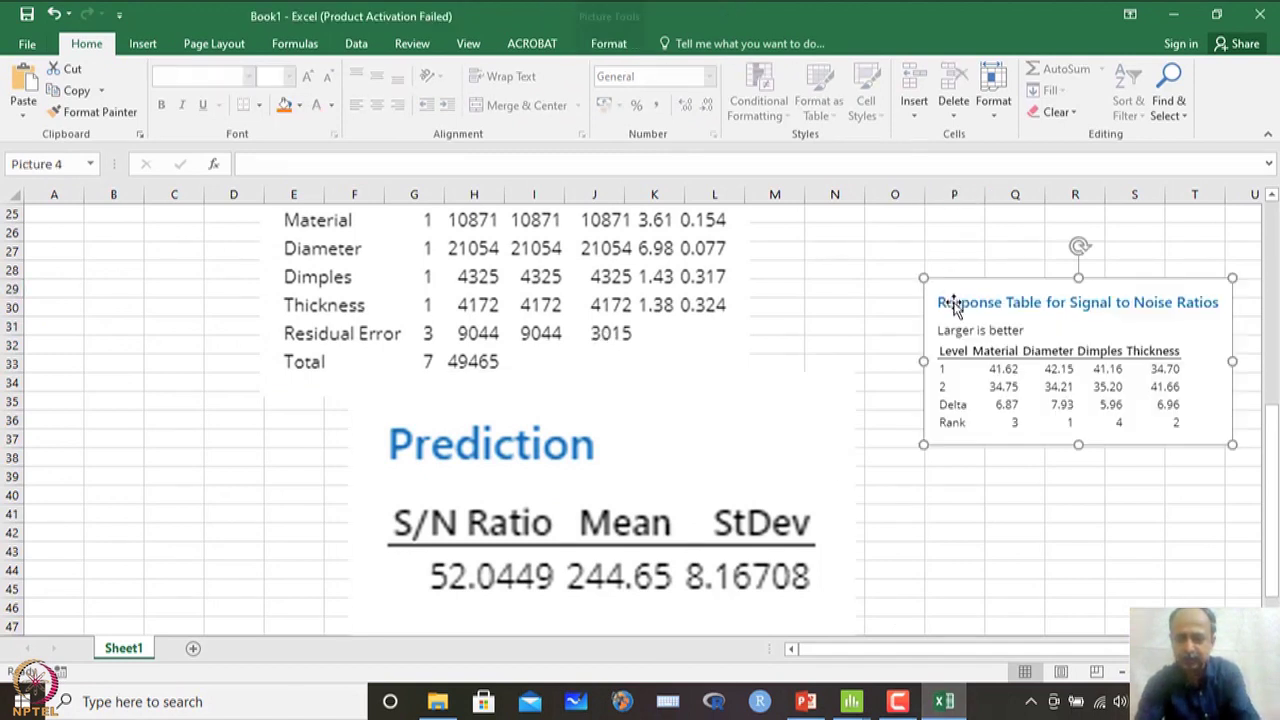
left_click_drag(920, 446, 768, 535)
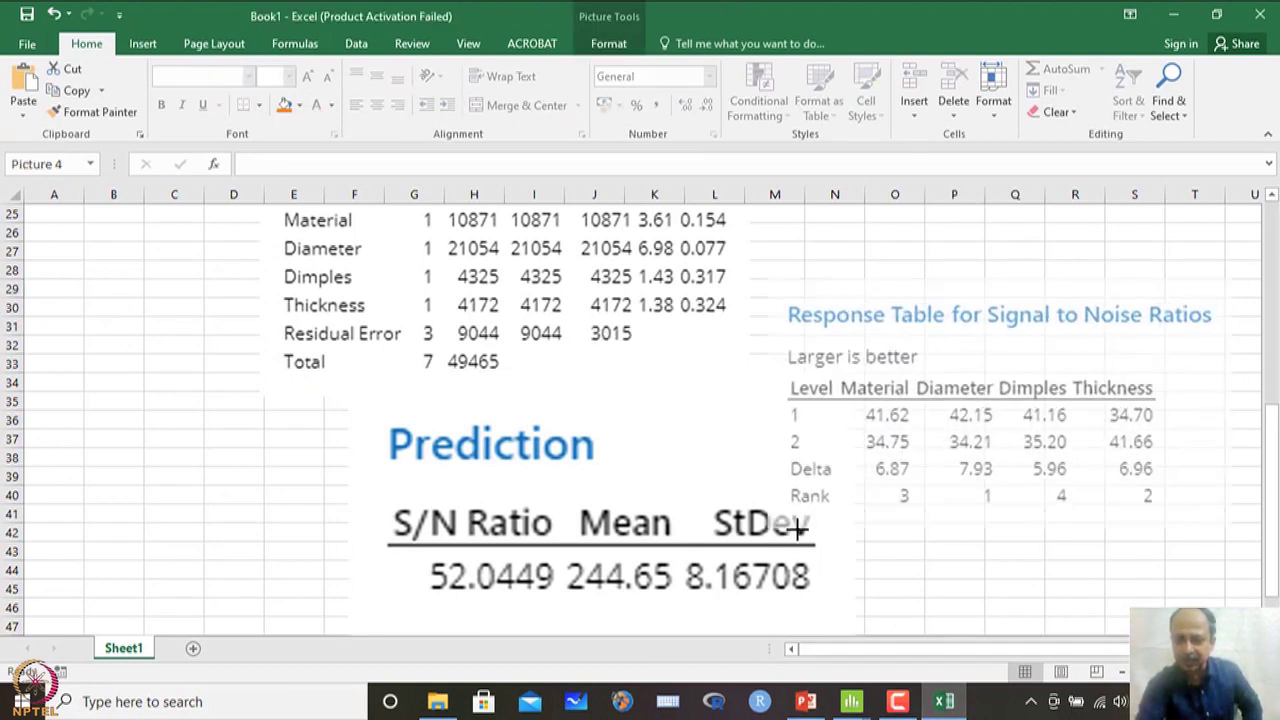
left_click_drag(862, 412, 870, 351)
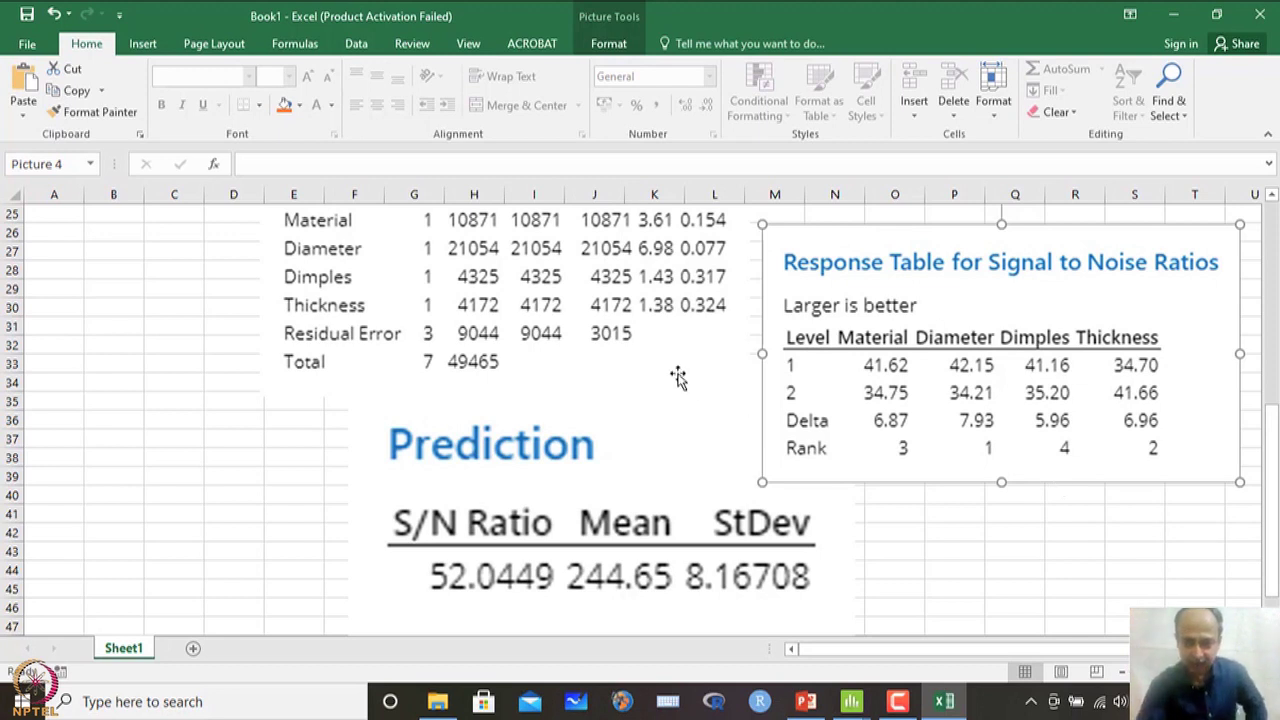
- Return to the Taguchi analysis in Minitab and copy the Response Table for Means as a picture
scroll(678, 374, "up", 2)
scroll(680, 376, "up", 6)
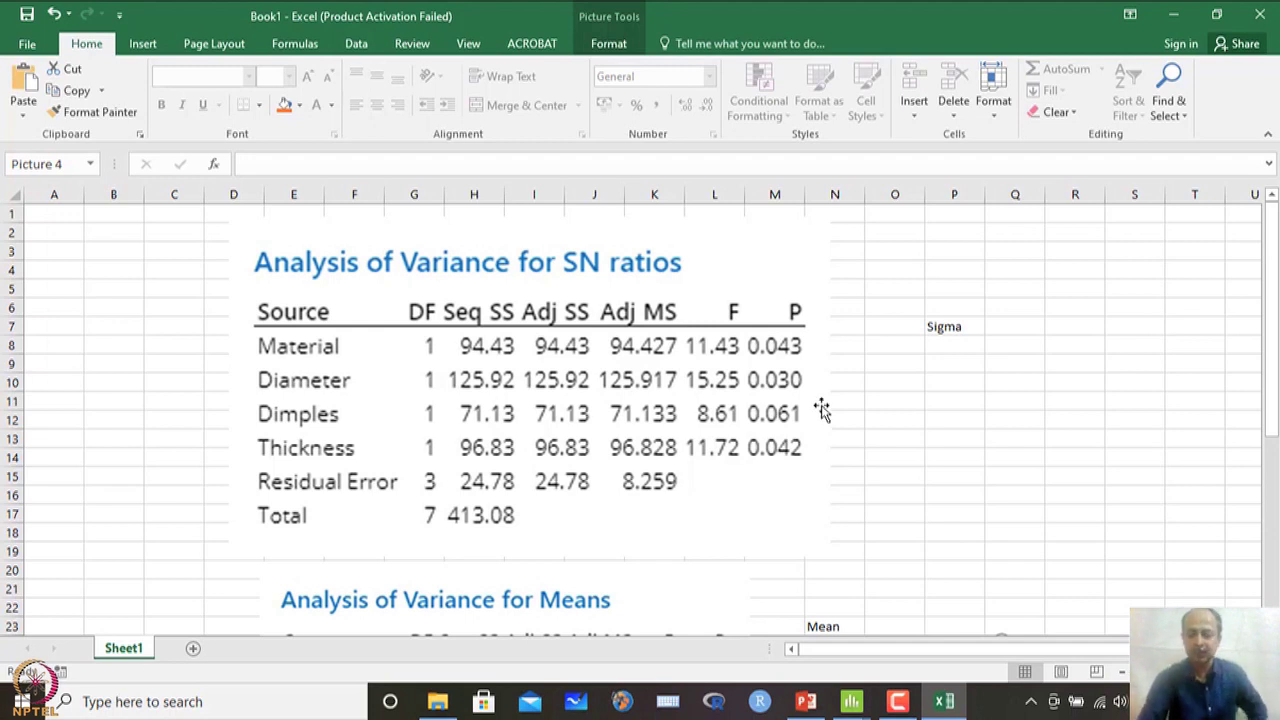
scroll(820, 410, "down", 5)
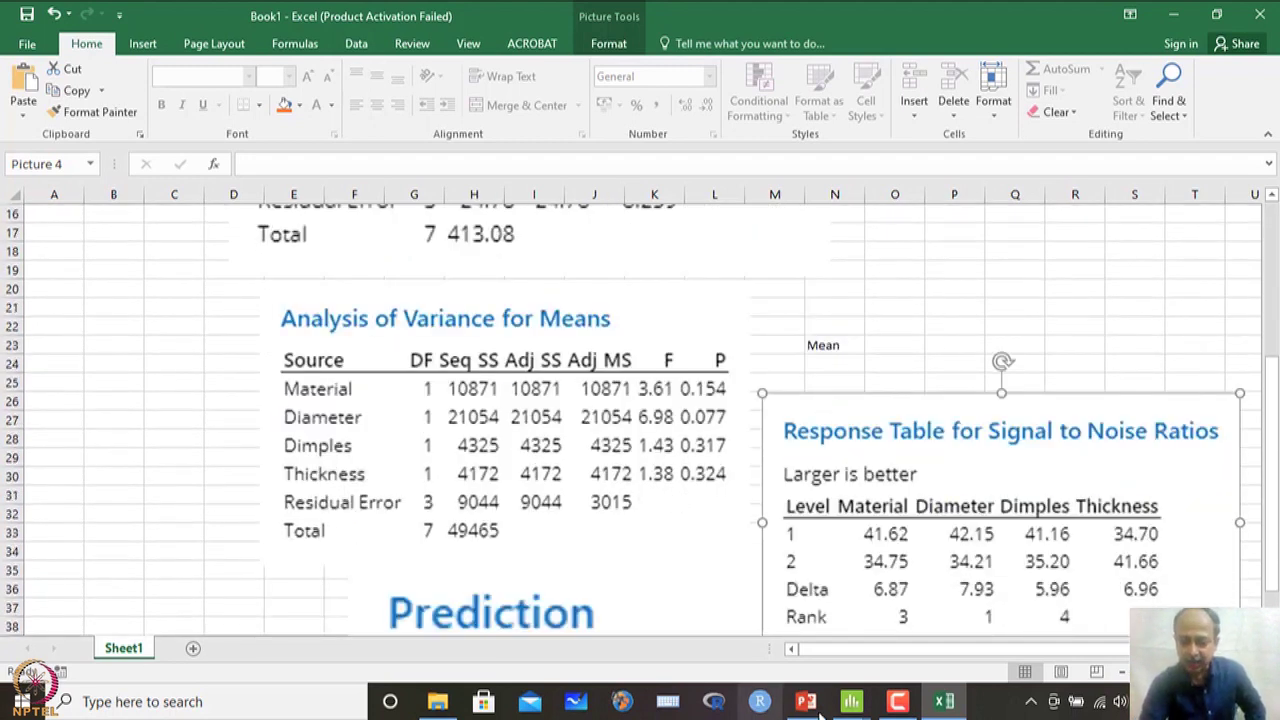
mouse_move(851, 701)
left_click(662, 636)
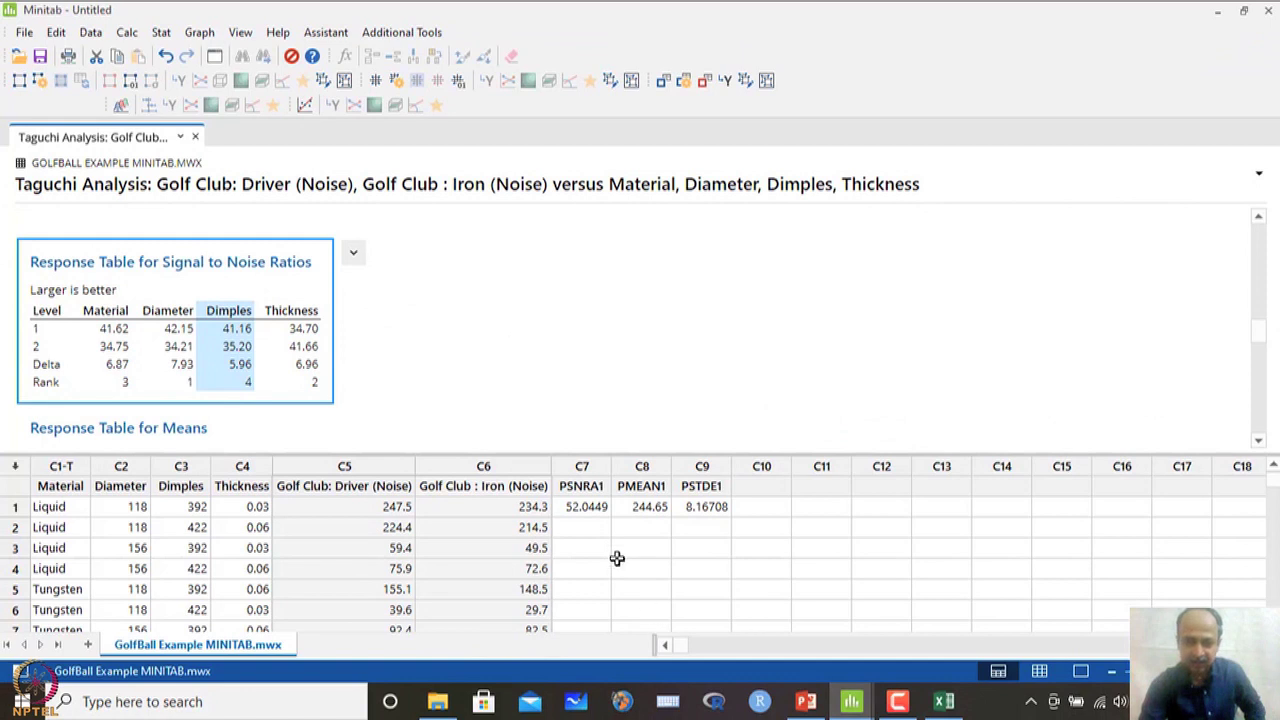
scroll(440, 382, "down", 4)
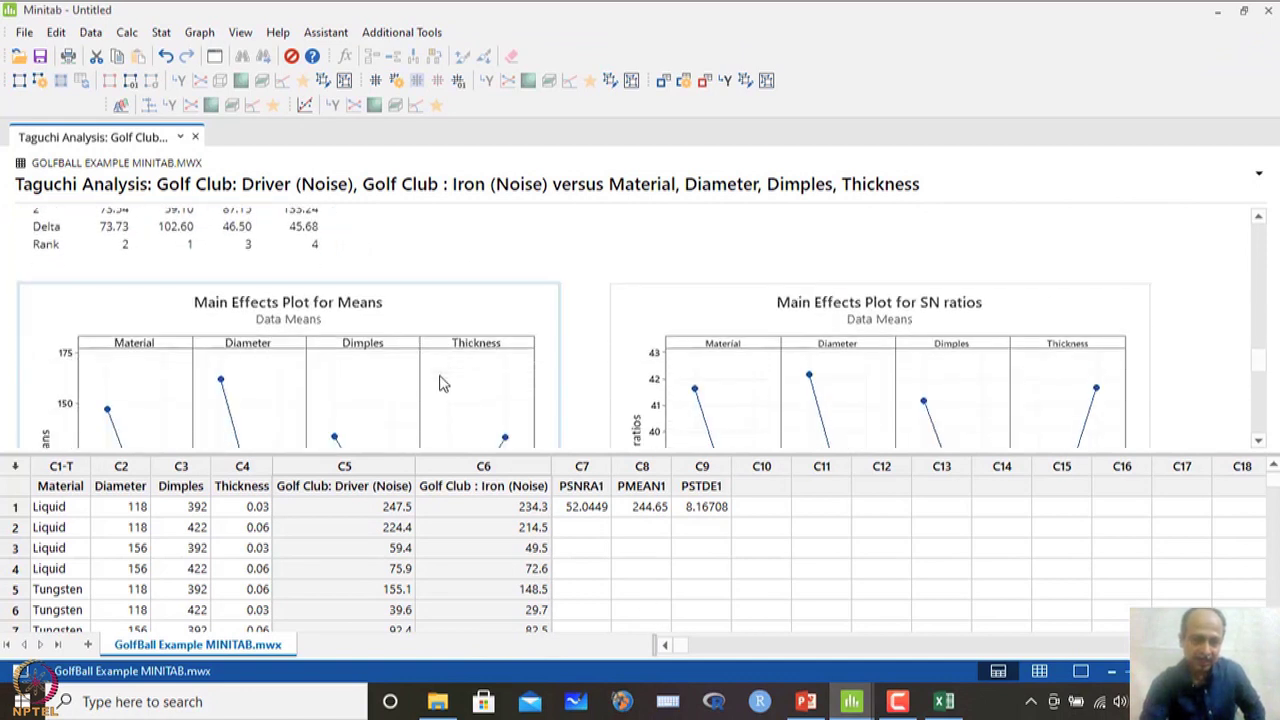
scroll(298, 328, "up", 1)
left_click(298, 328)
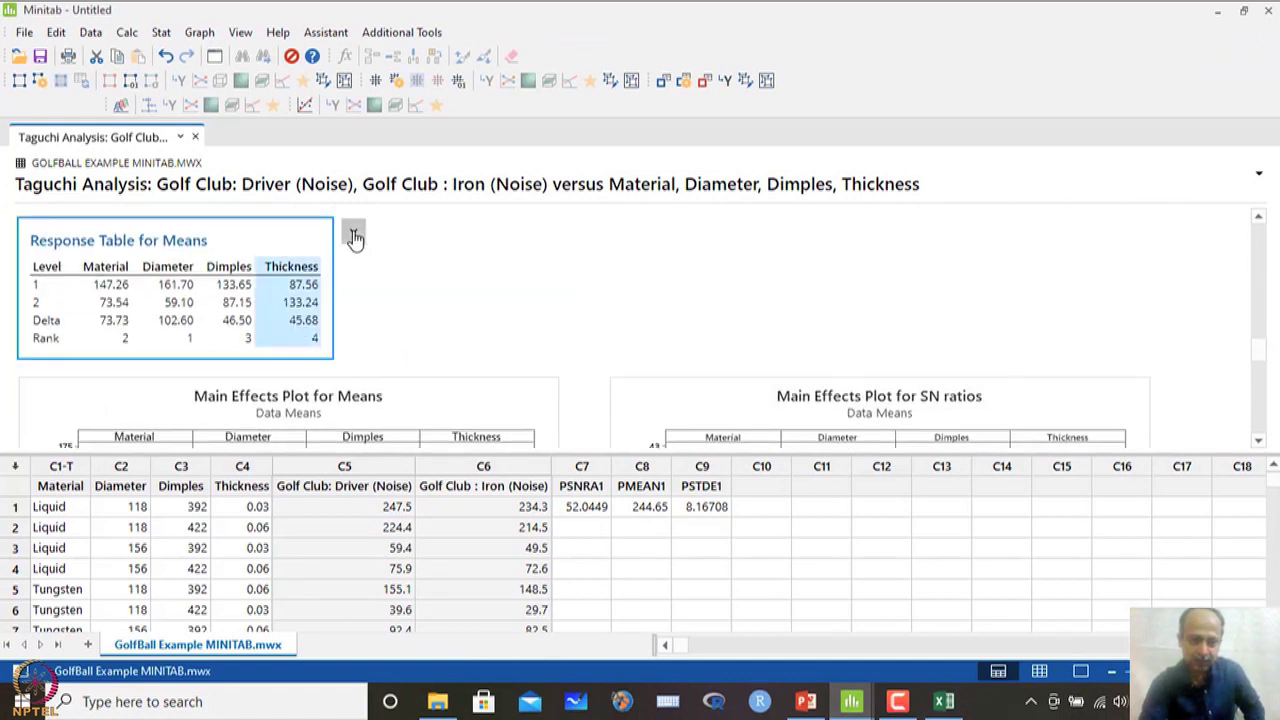
left_click(353, 233)
left_click(412, 358)
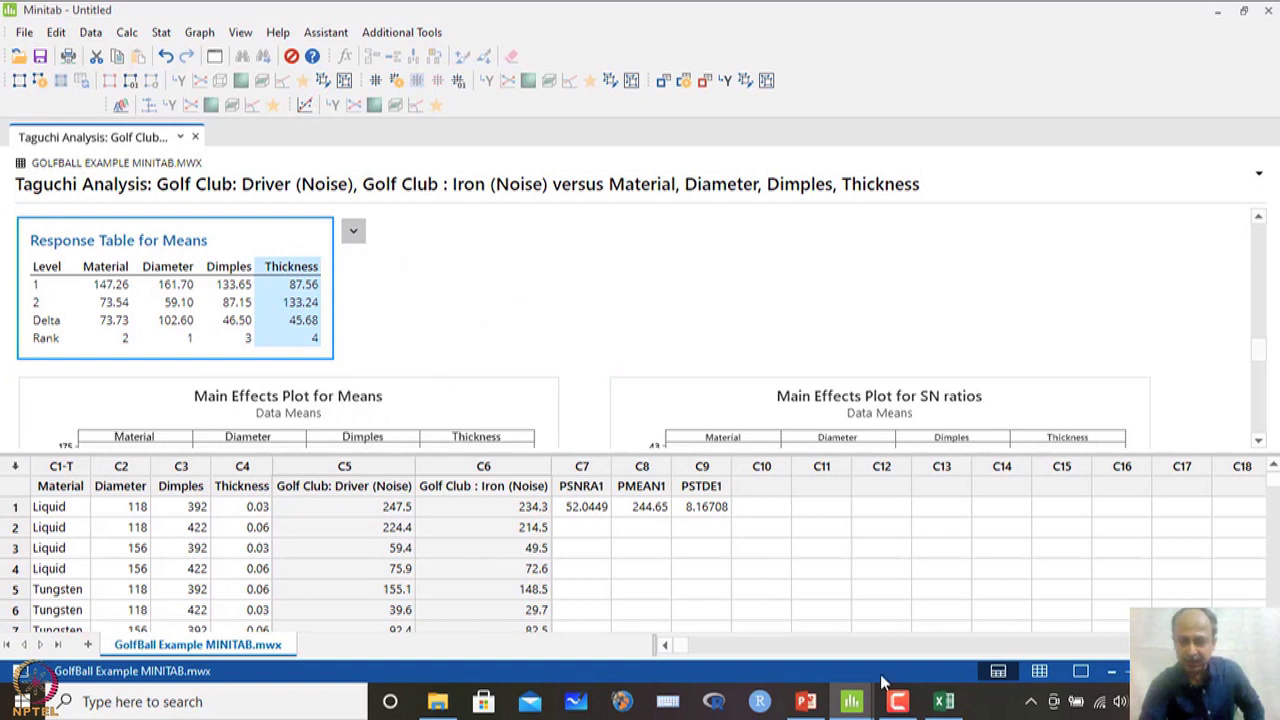
- Switch to Excel, paste the Response Table for Means below the Prediction picture, then enlarge and centre it under the prediction
left_click(941, 704)
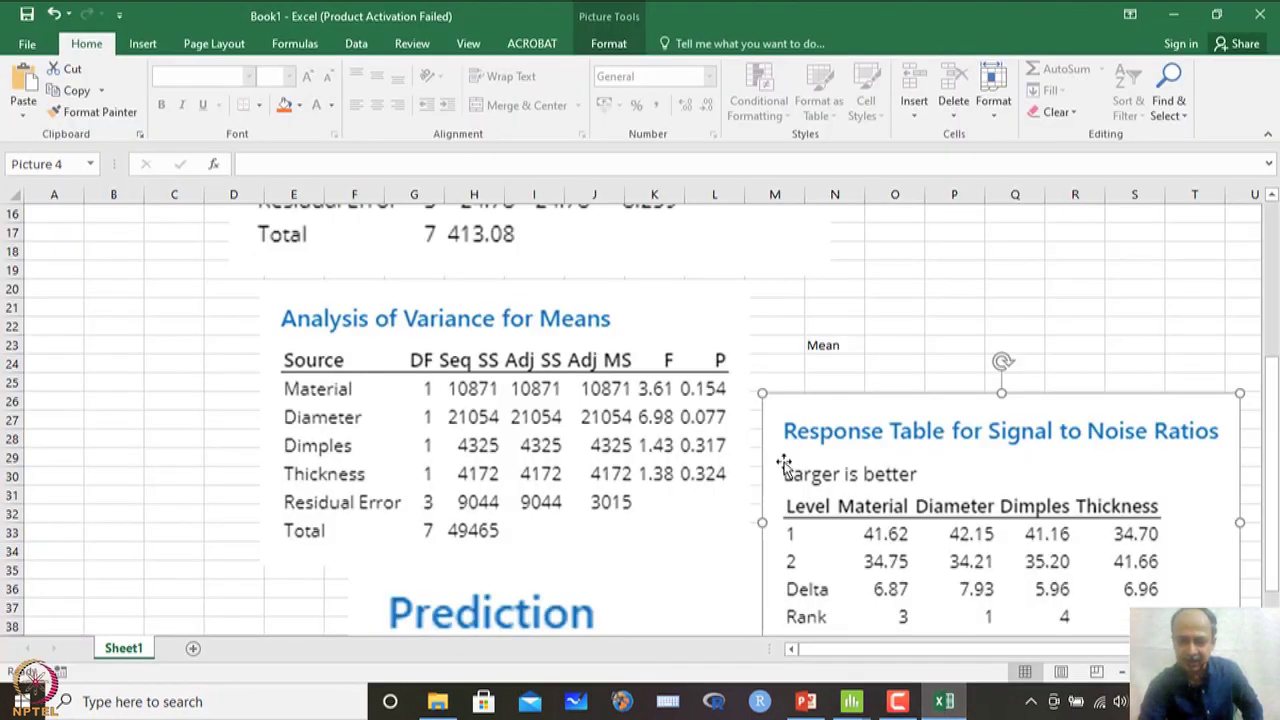
scroll(491, 502, "down", 3)
scroll(491, 502, "down", 2)
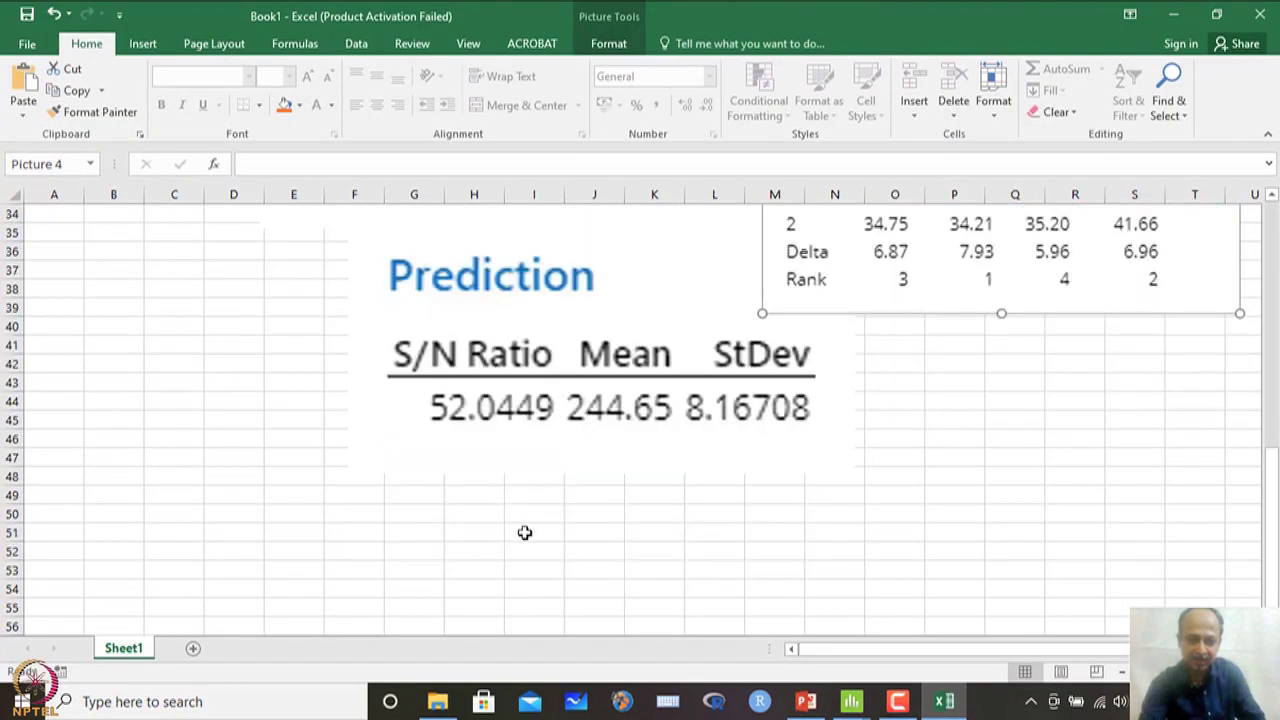
left_click(738, 503)
key("ctrl+v")
scroll(855, 585, "down", 3)
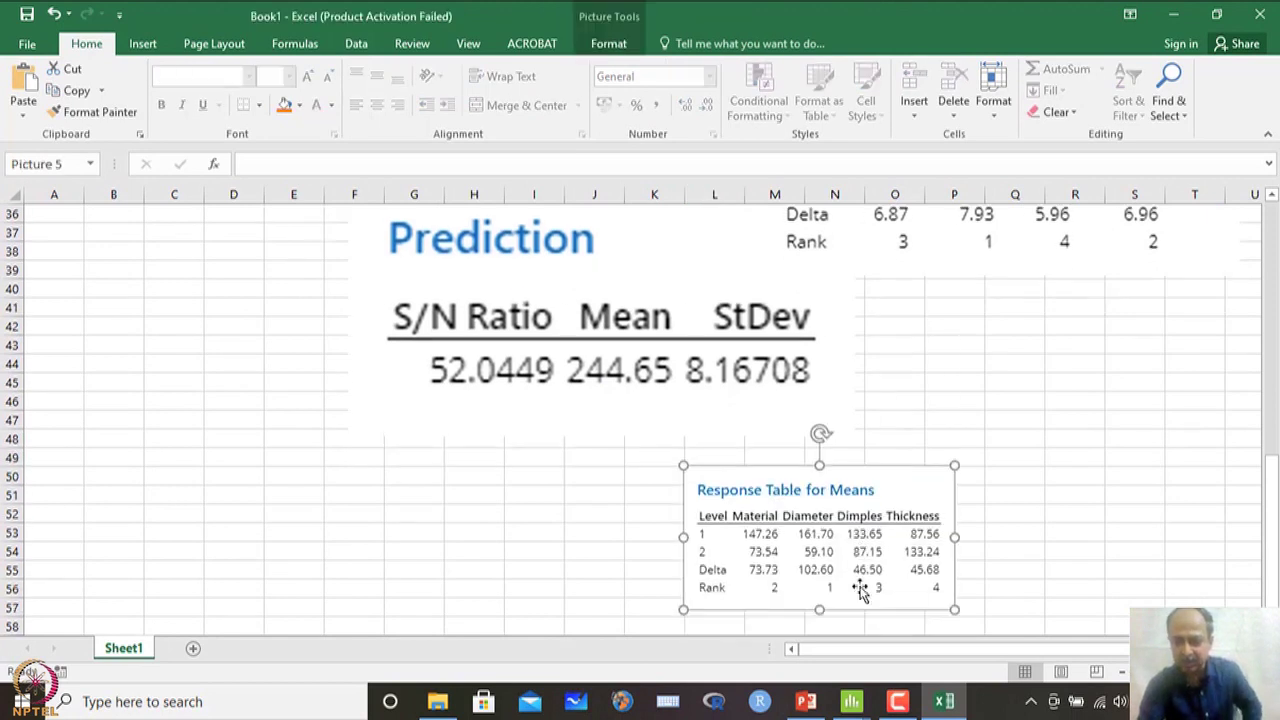
left_click_drag(955, 480, 1131, 571)
left_click_drag(889, 528, 707, 520)
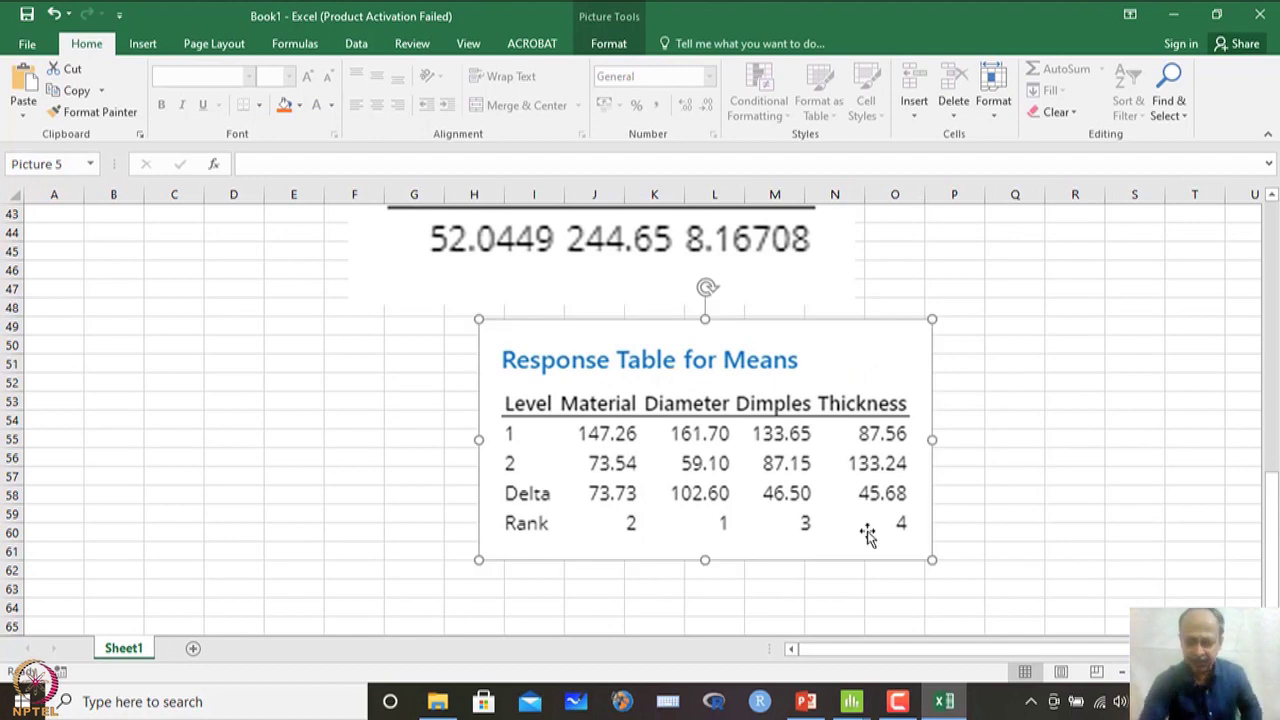
- Switch to the PowerPoint slide with the golf ball experiment data and dismiss the meeting notification covering it
left_click(806, 701)
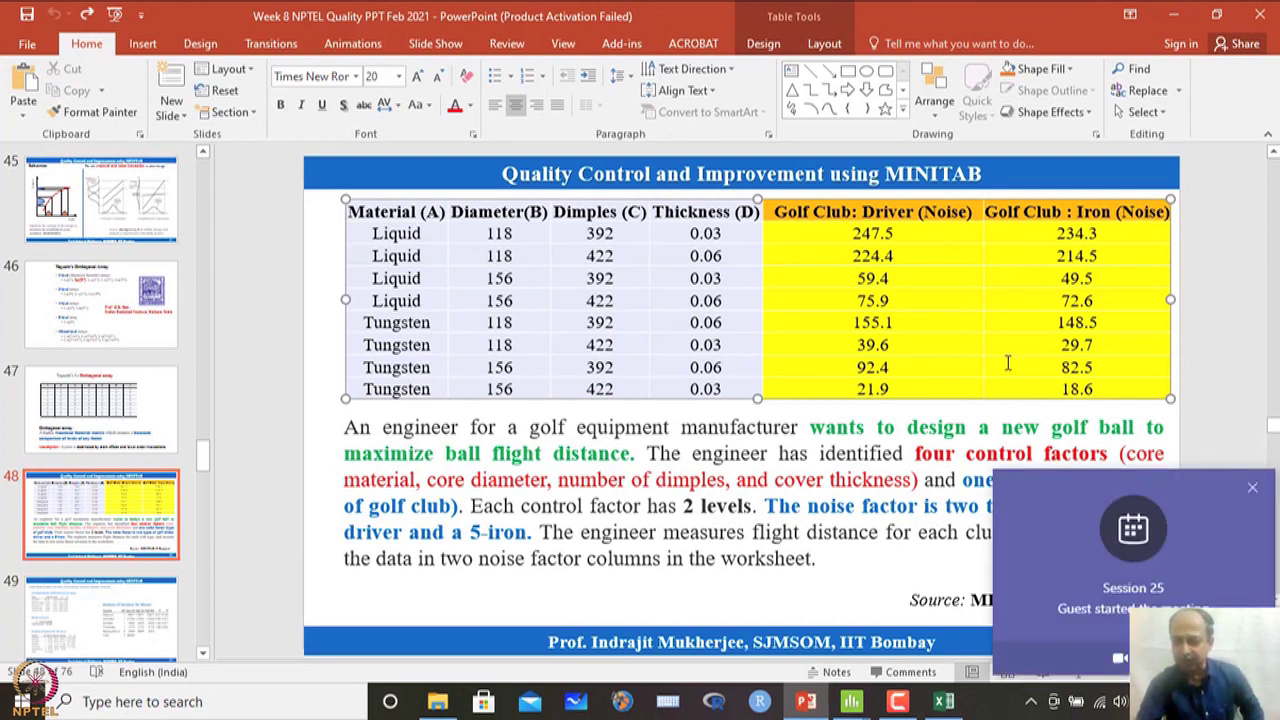
left_click(1252, 487)
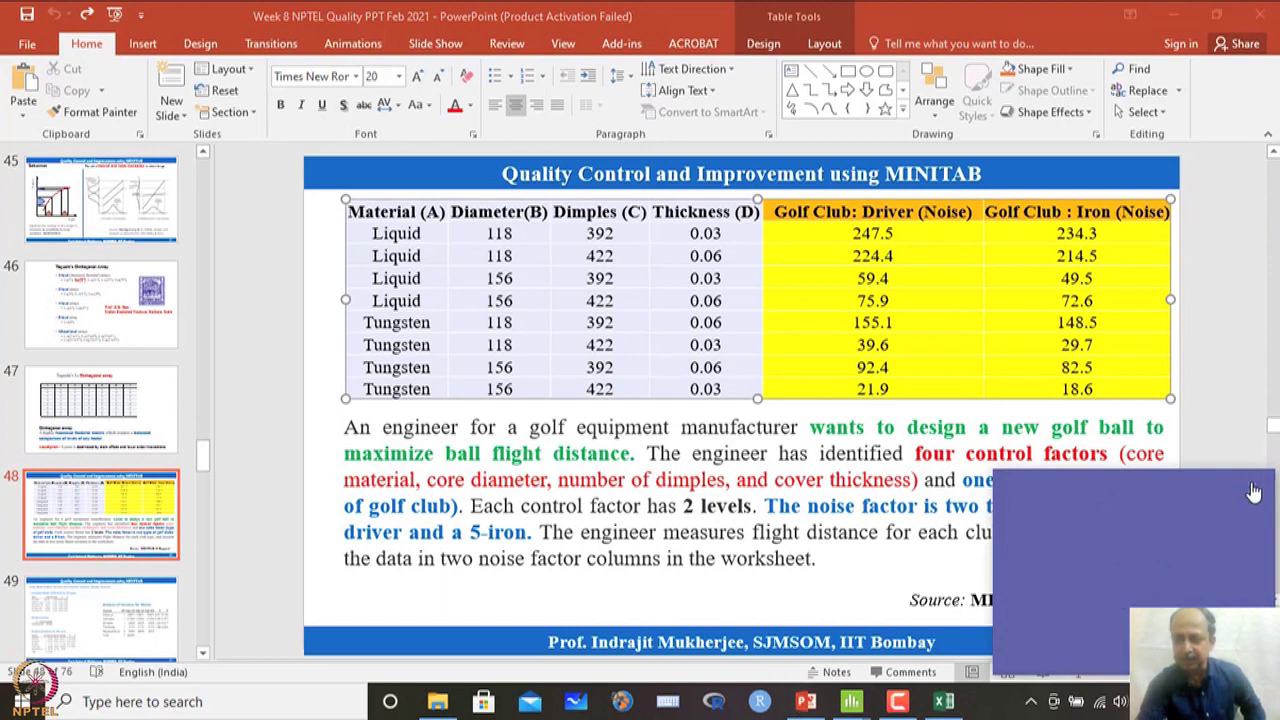